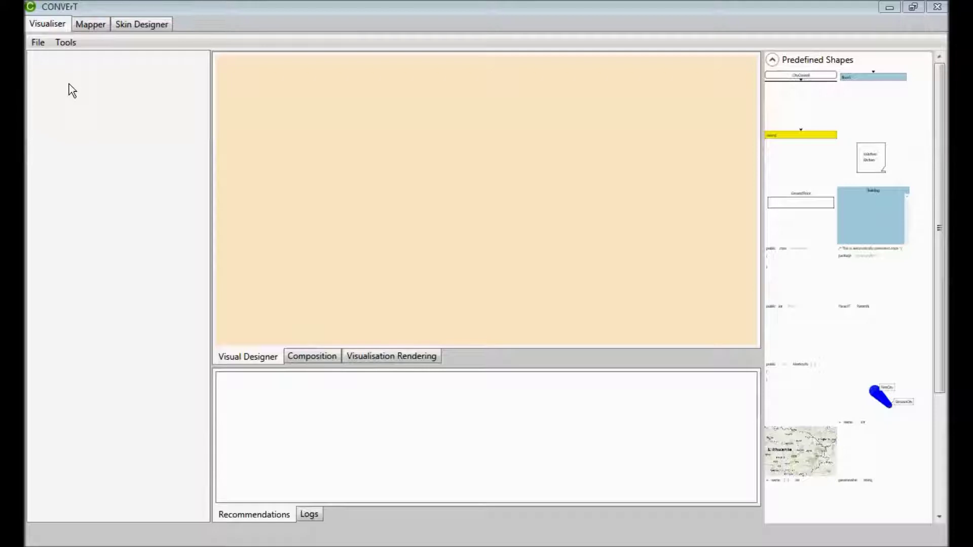
- Open CADData.xml from the Test folder as the input model
click(38, 43)
click(49, 63)
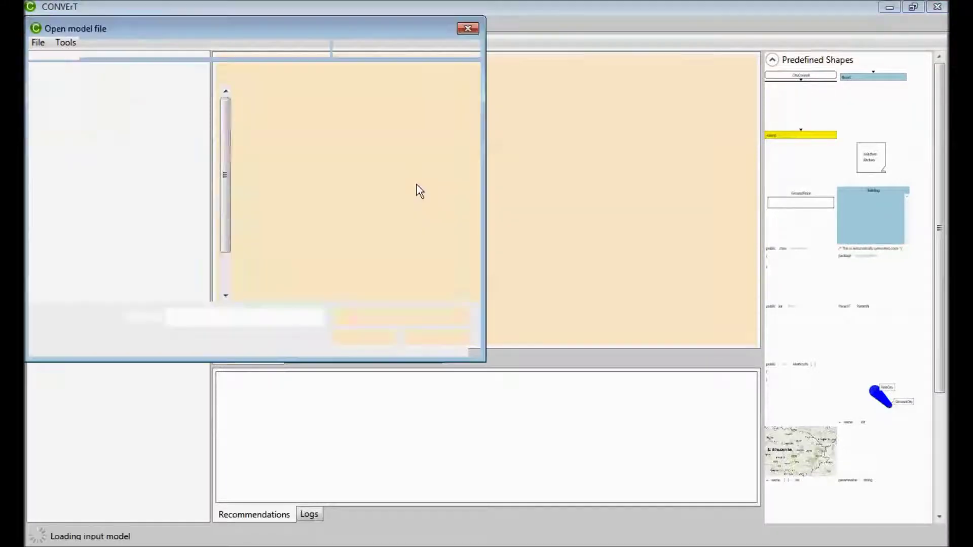
click(295, 129)
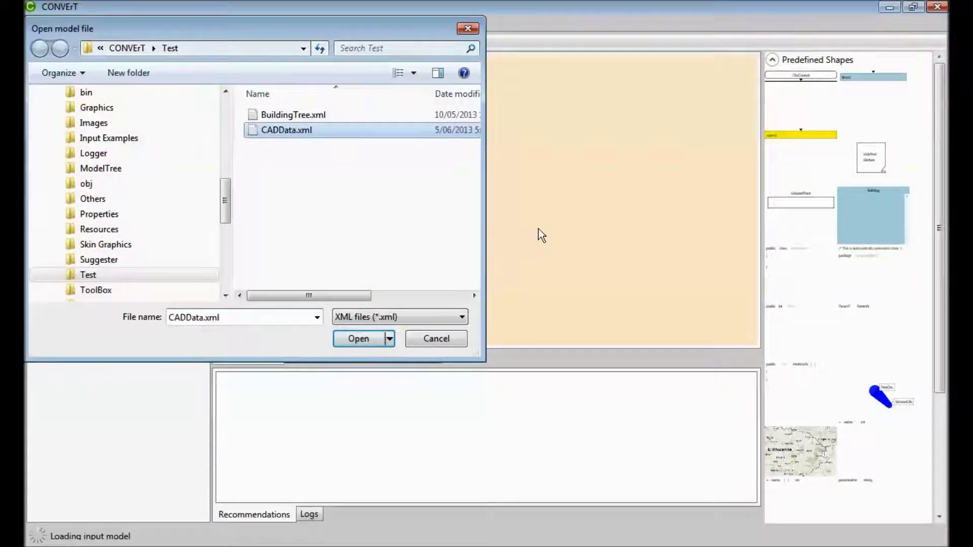
drag(202, 184, 194, 151)
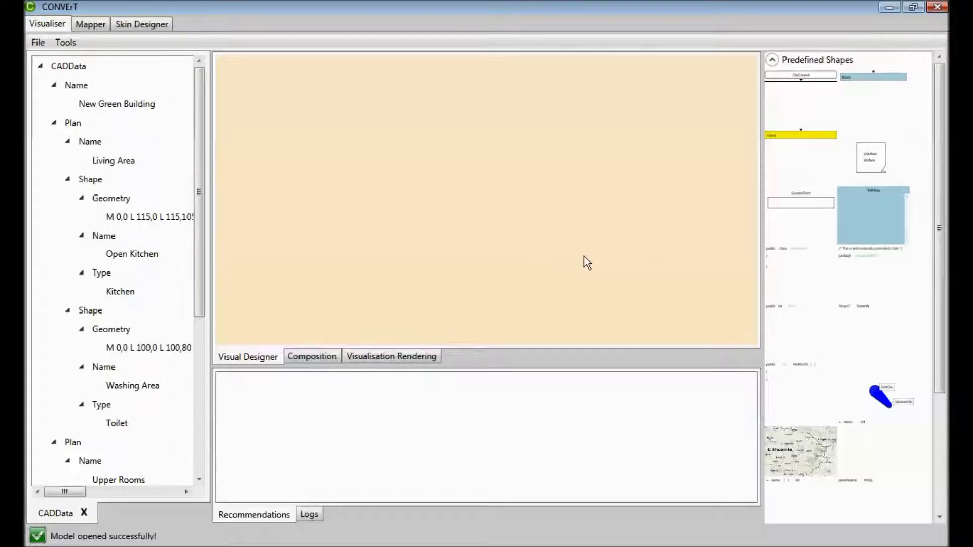
- Place the Room shape on the design canvas, map the Shape element with its Geometry, Name and Type to it, and save it as a customised visual
drag(130, 199, 373, 151)
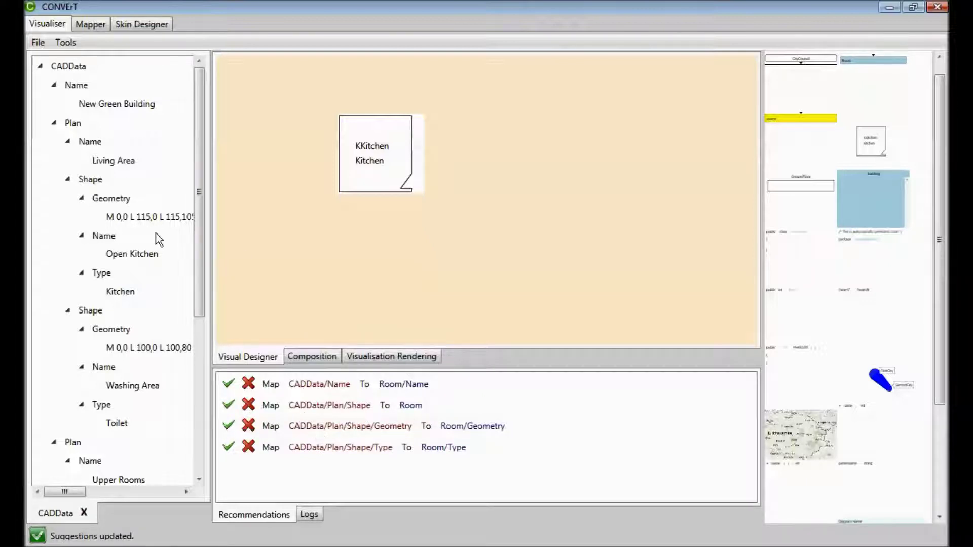
drag(90, 179, 366, 172)
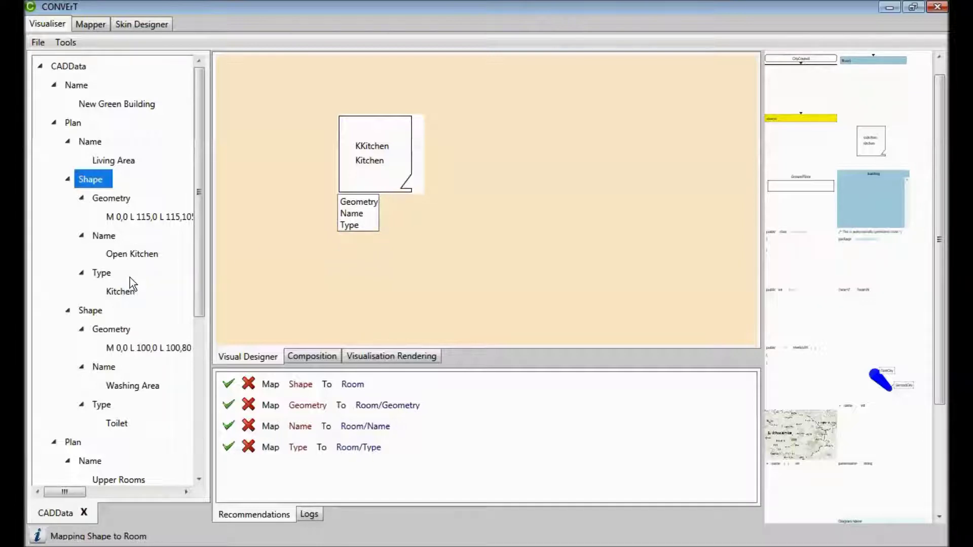
click(228, 405)
click(228, 425)
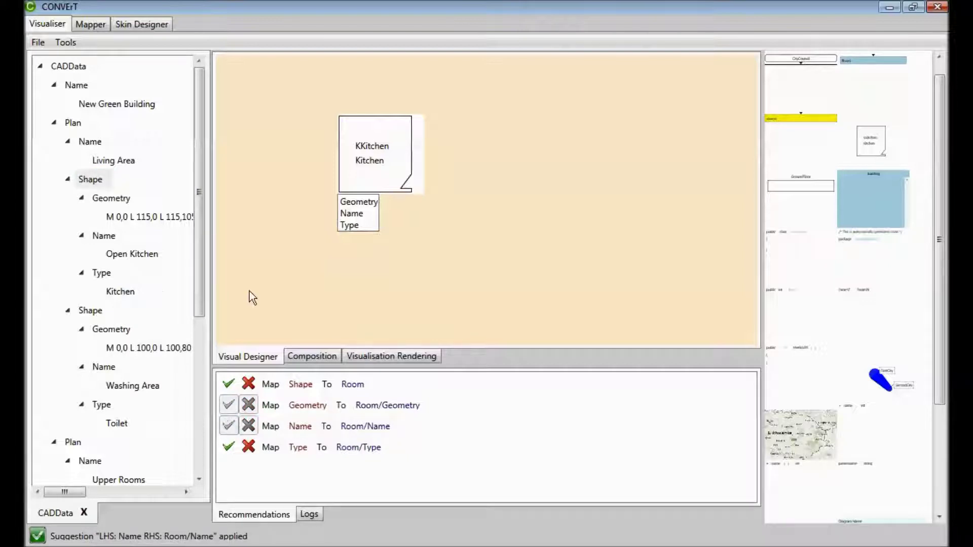
drag(104, 276, 349, 227)
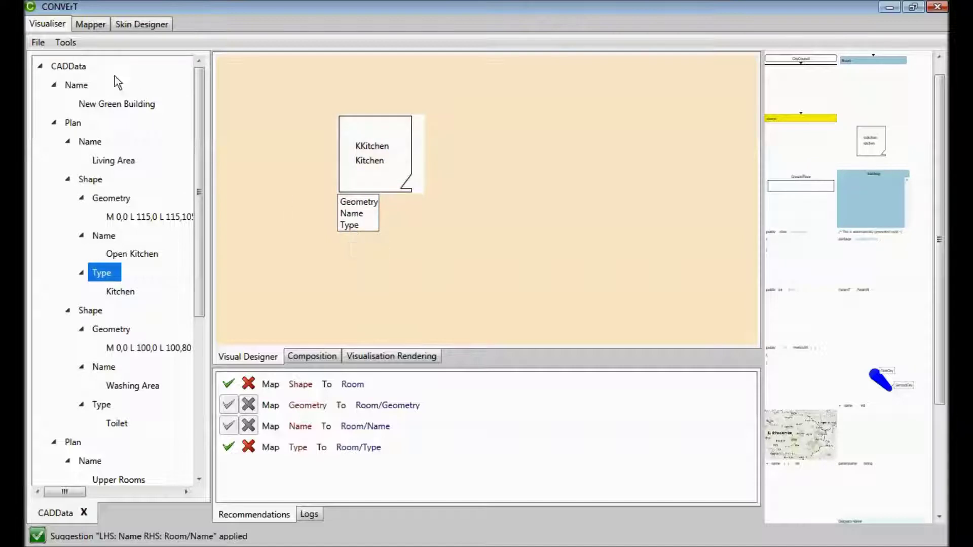
click(66, 43)
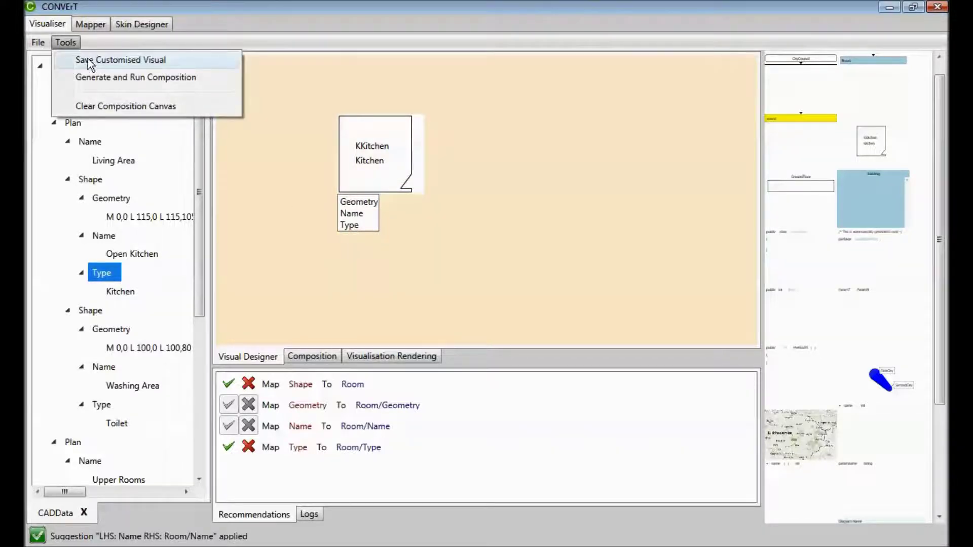
click(87, 59)
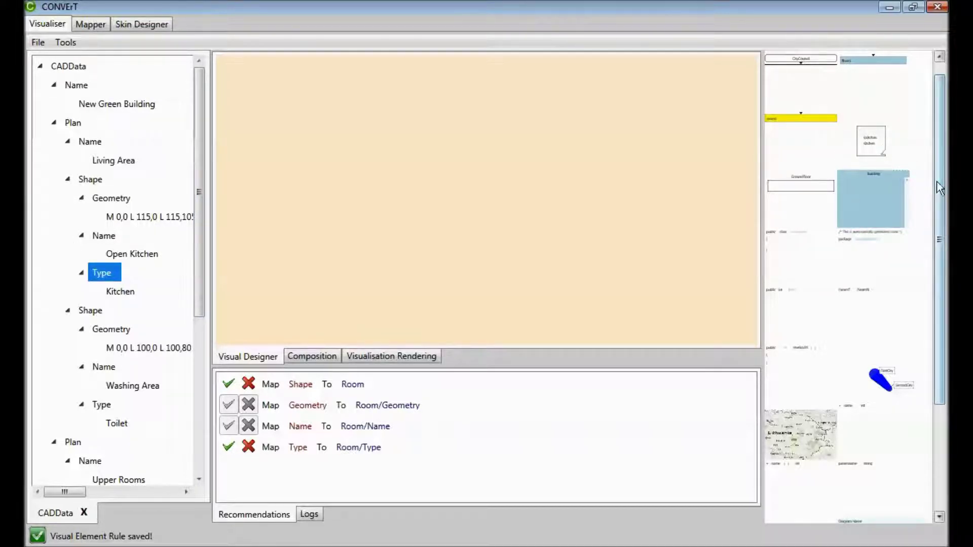
- Place the designed Building, GroundFloor and Kitchen room elements side by side on the composition canvas
scroll(940, 187, up, 1)
click(772, 59)
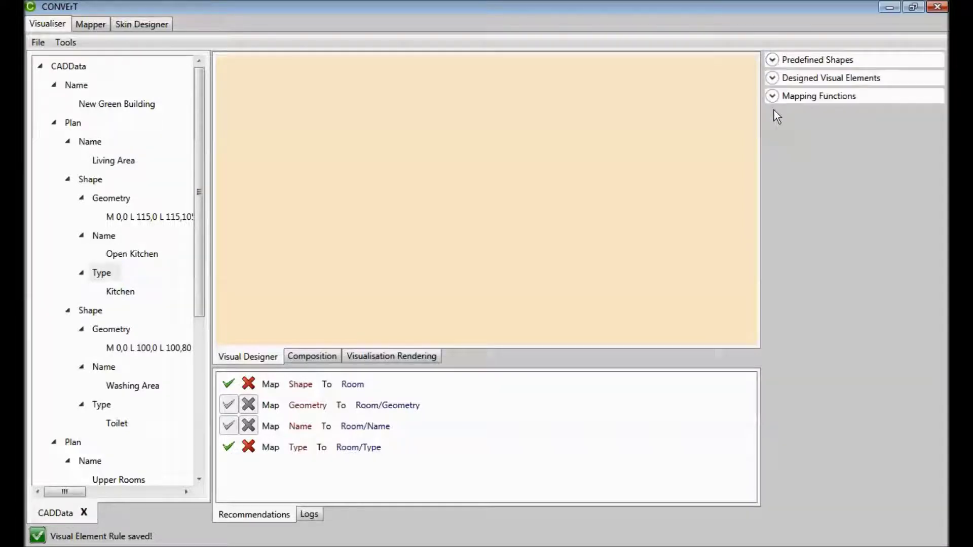
click(772, 78)
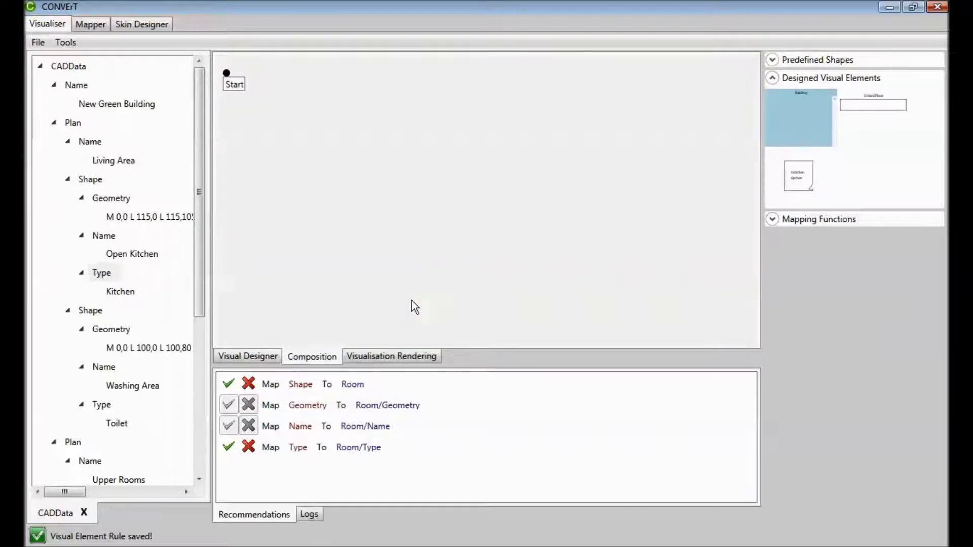
drag(799, 106, 323, 130)
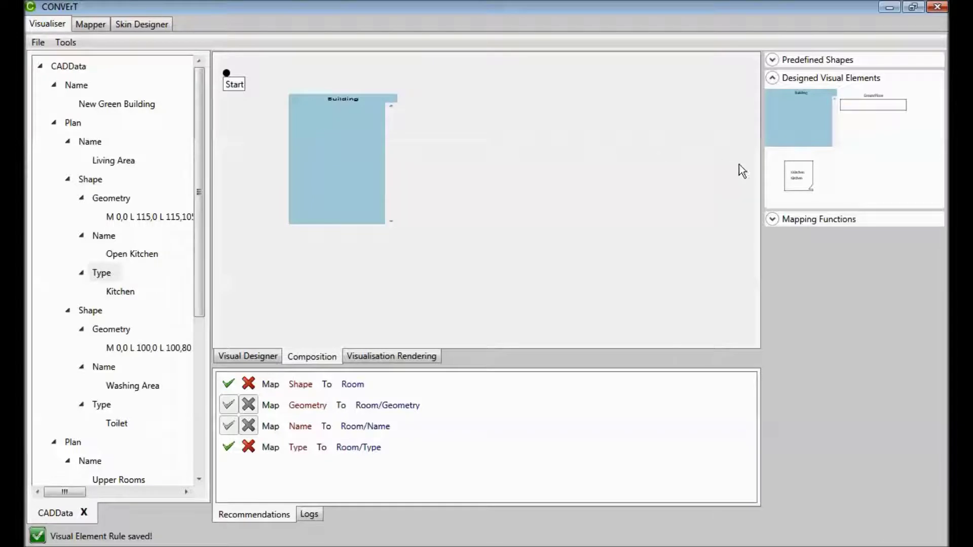
drag(867, 106, 495, 148)
drag(797, 177, 597, 163)
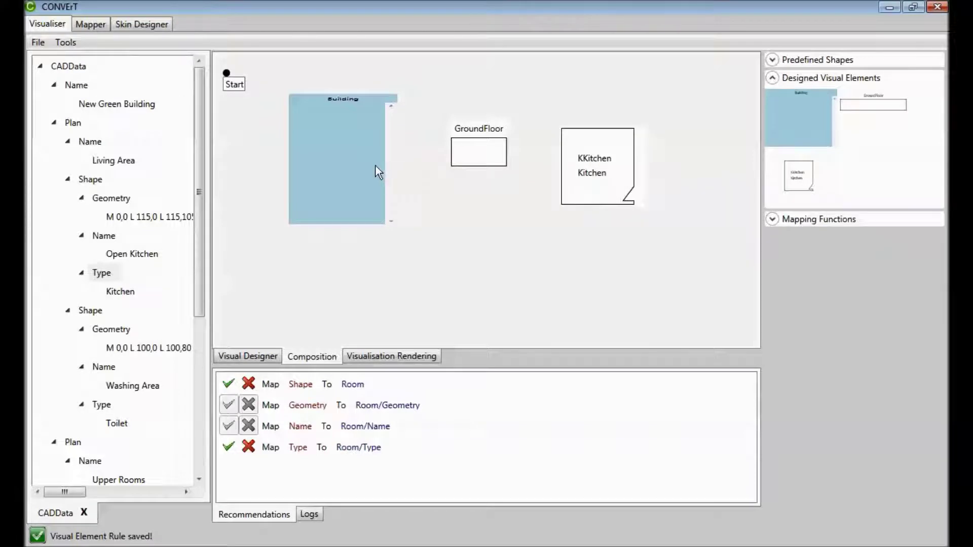
- Link the room element to the floor's Rooms, the floor to the building's FloorPlans, and the building to Start
click(479, 148)
drag(590, 164, 467, 193)
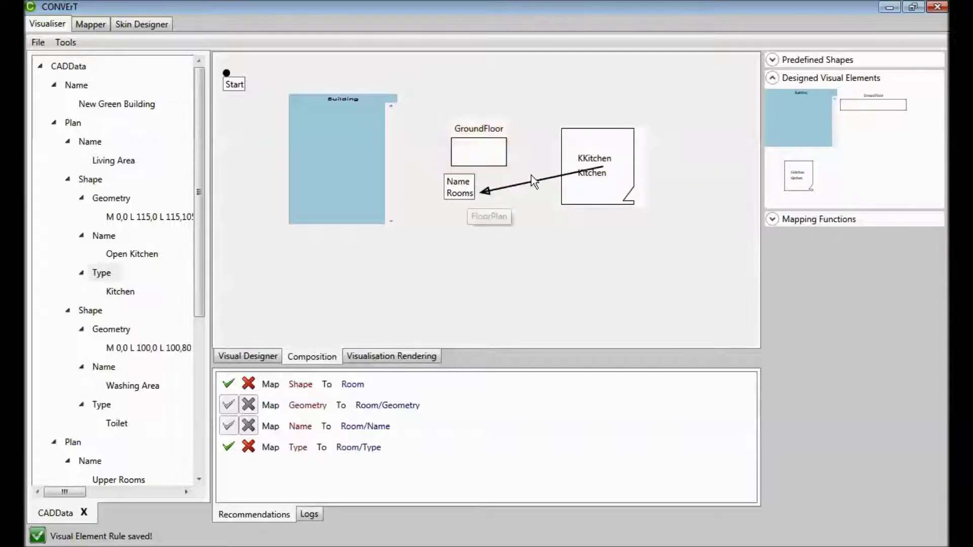
click(357, 147)
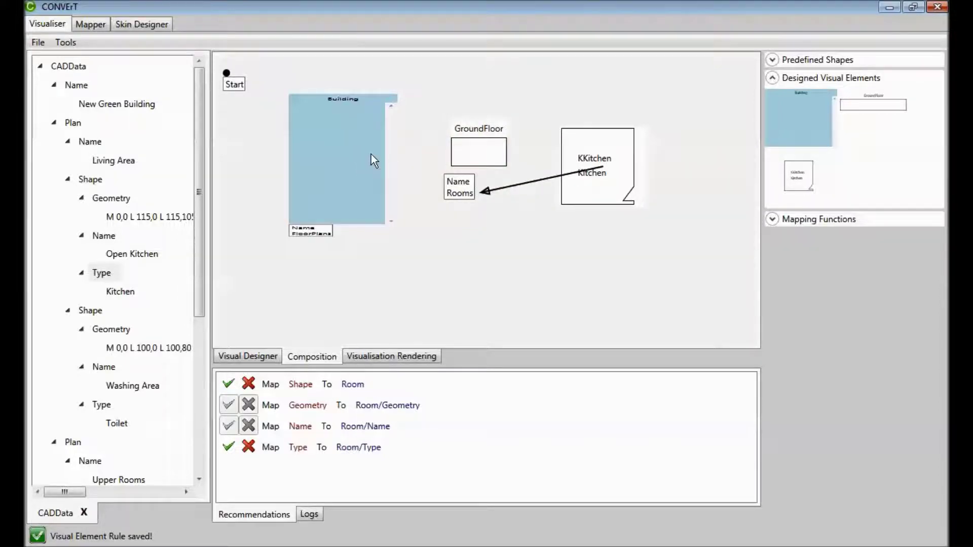
drag(479, 154, 322, 233)
drag(245, 81, 236, 83)
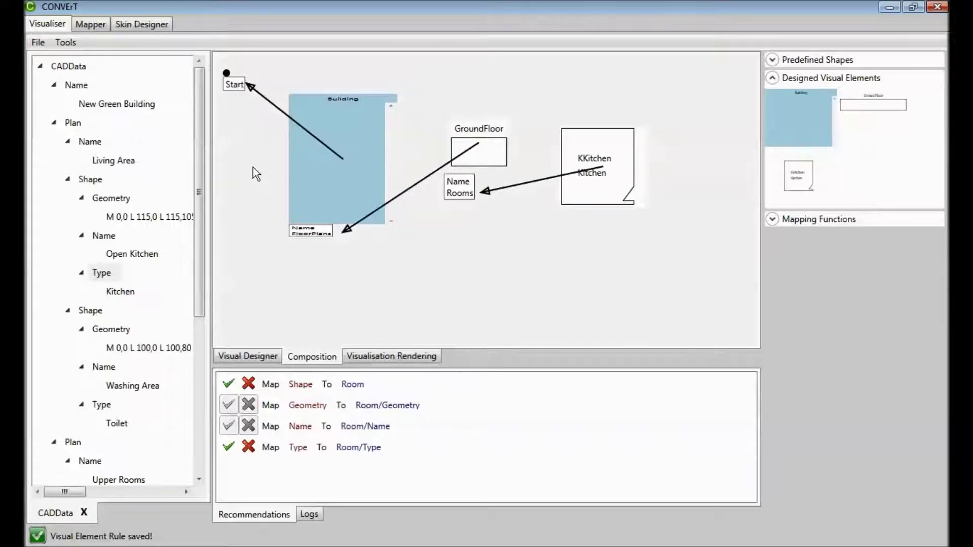
- Generate and run the composition, saving the XSLT template as transform and the target file as building
click(69, 44)
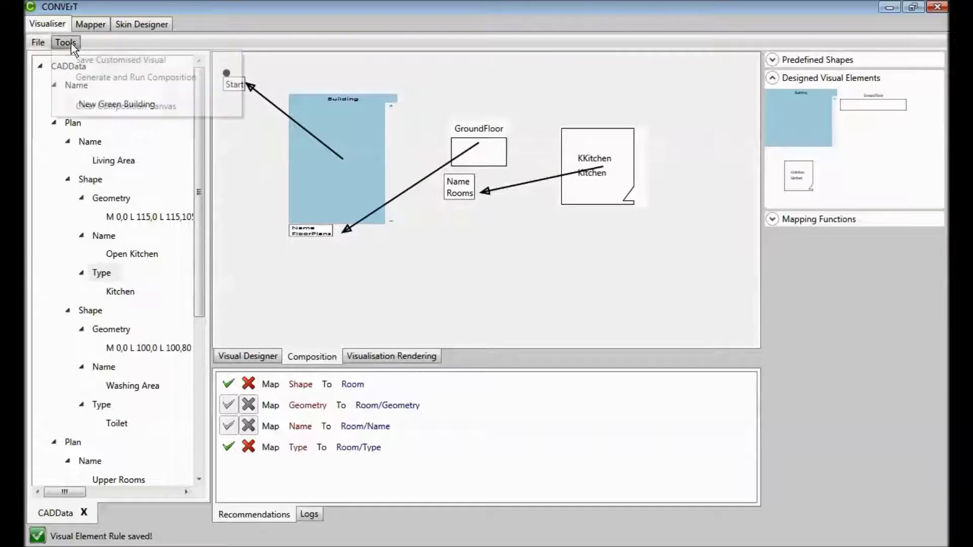
click(102, 78)
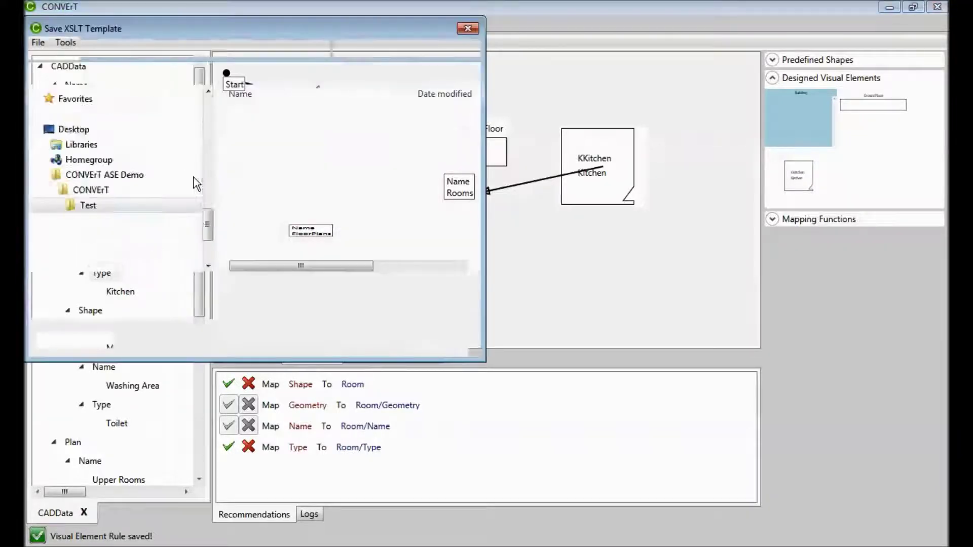
text(transform)
key(Return)
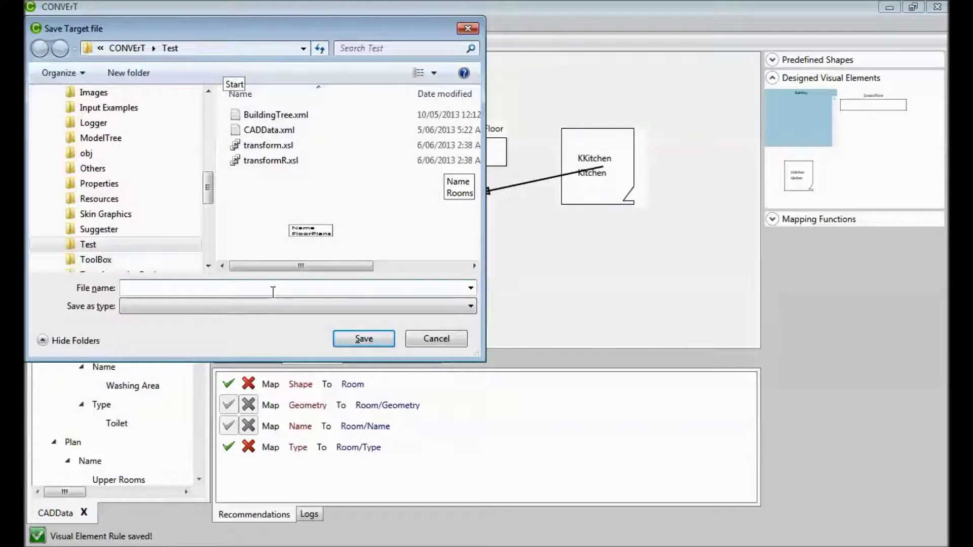
text(building)
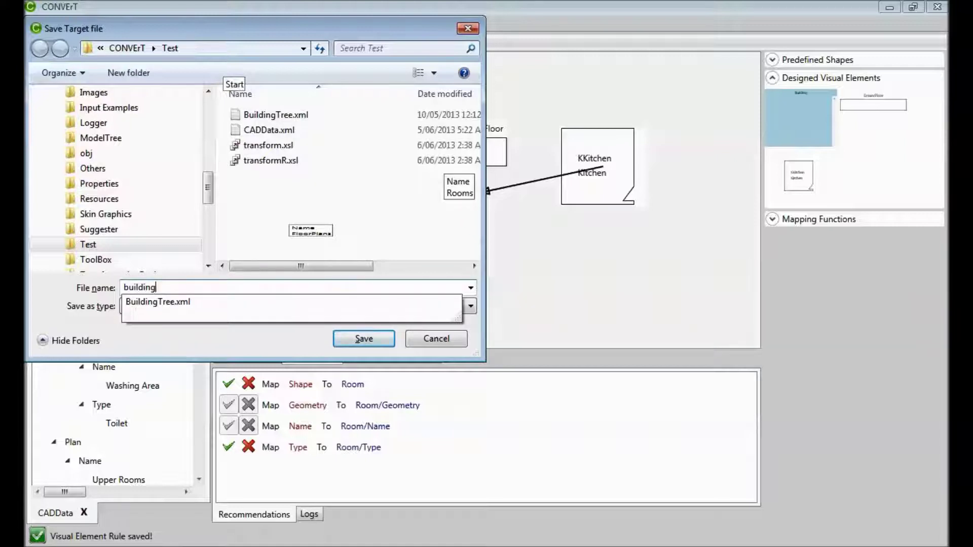
key(Return)
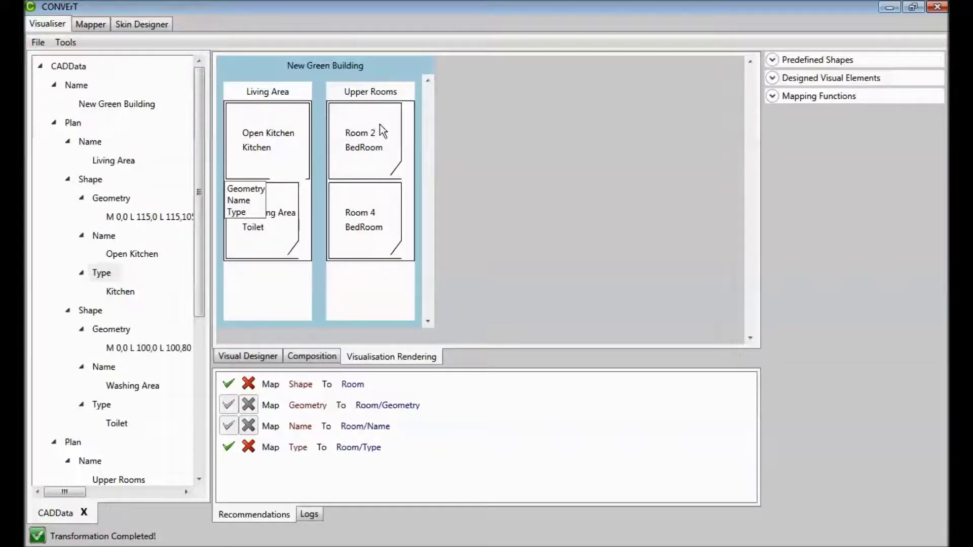
- Load building.xml as the source visualisation in the Mapper
click(95, 26)
click(31, 40)
click(72, 61)
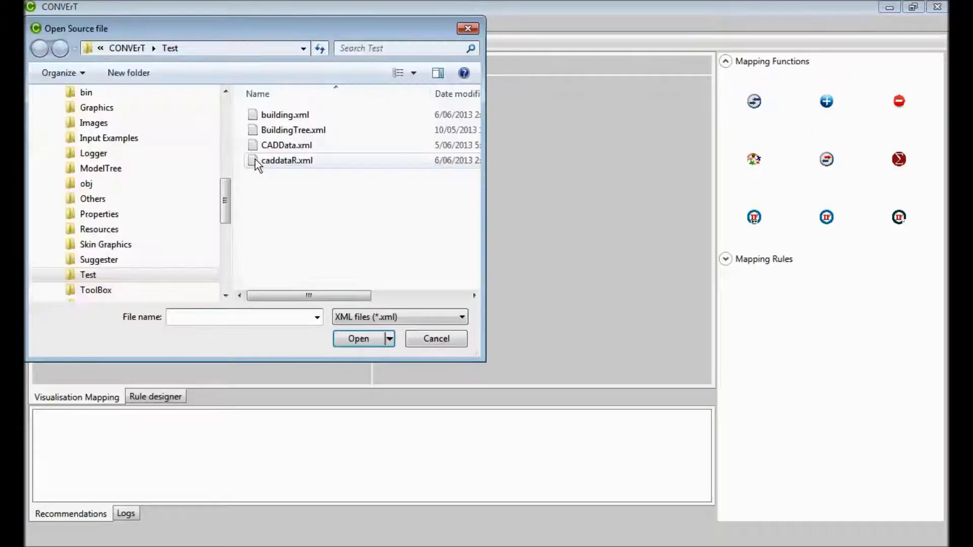
click(291, 115)
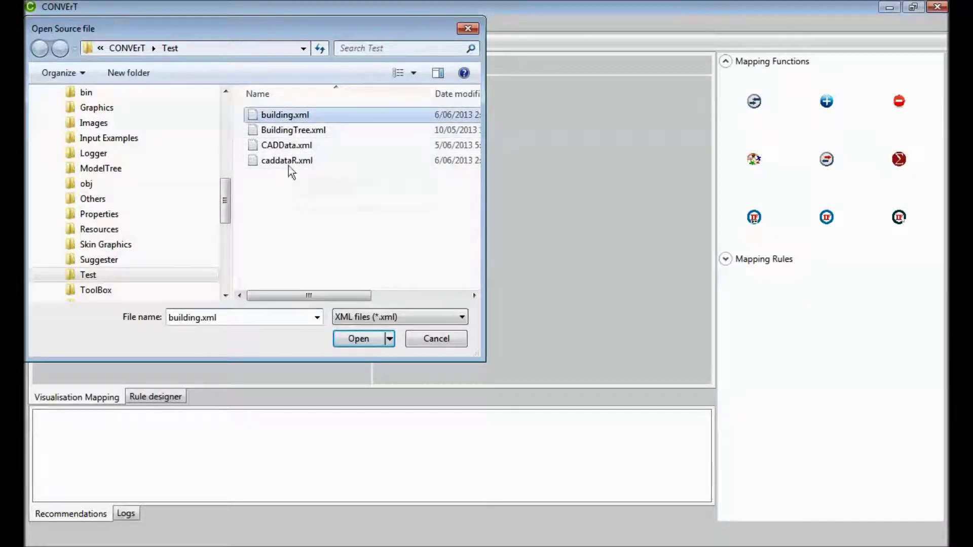
key(Return)
- Load BuildingTree.xml as the target visualisation
click(38, 43)
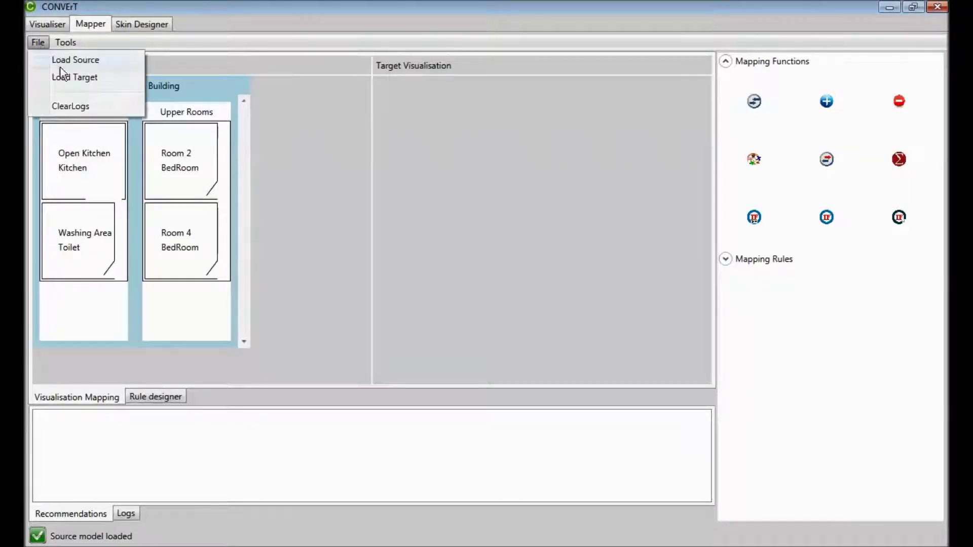
click(64, 78)
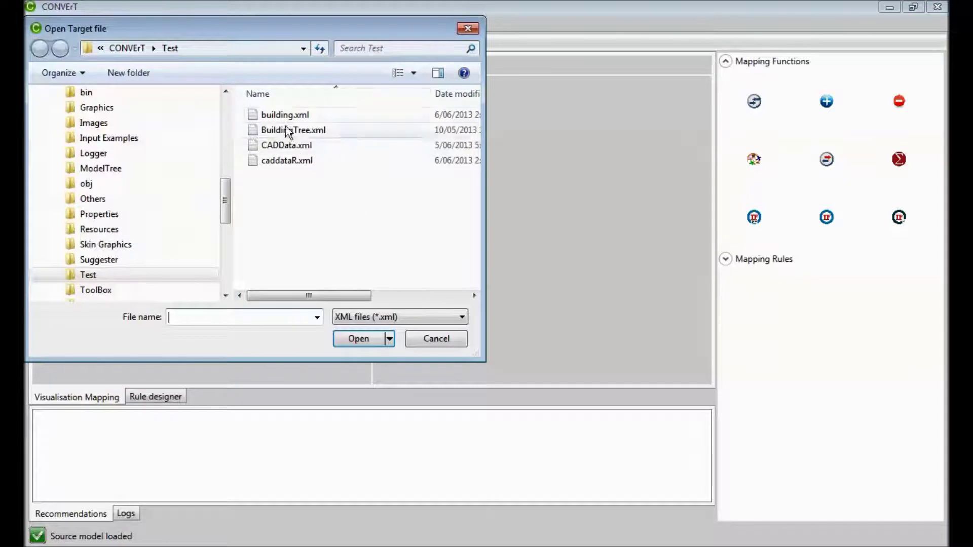
double_click(284, 129)
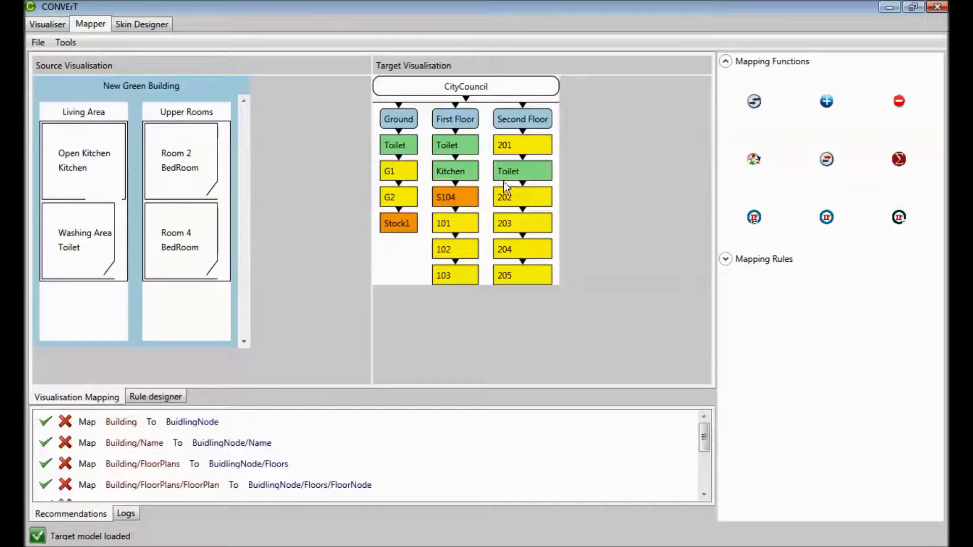
- Map the Room 2 element to the G2 node and try to link its Name to Name and its Type to Color
drag(180, 173, 392, 196)
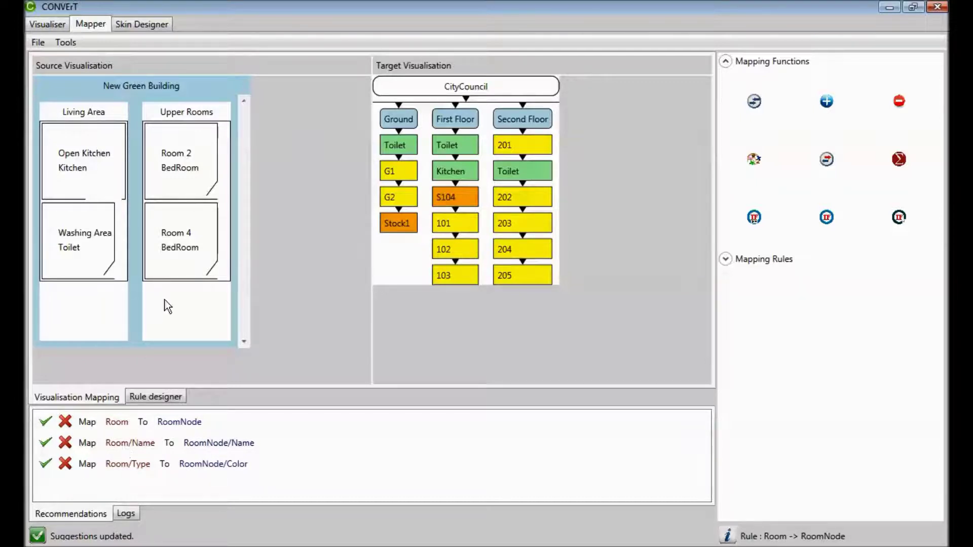
right_click(193, 161)
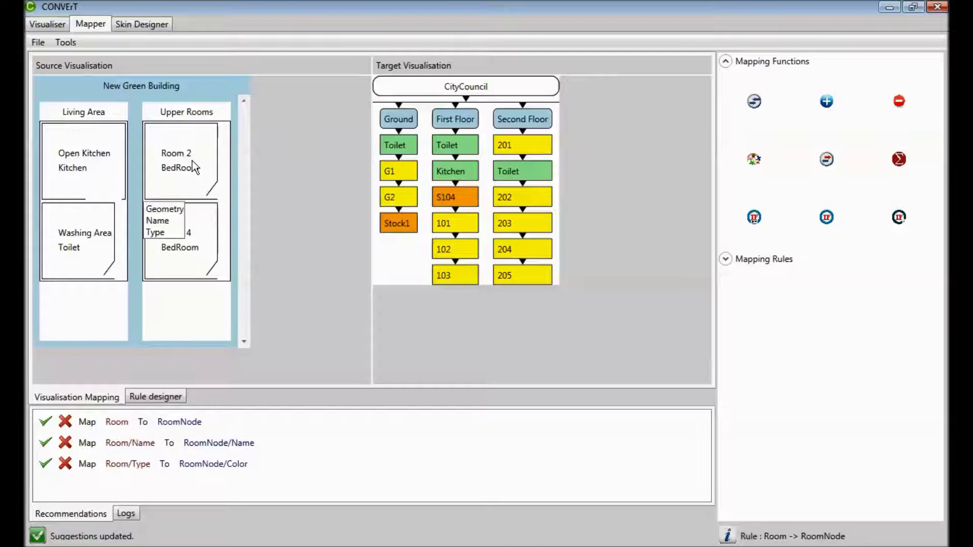
right_click(393, 201)
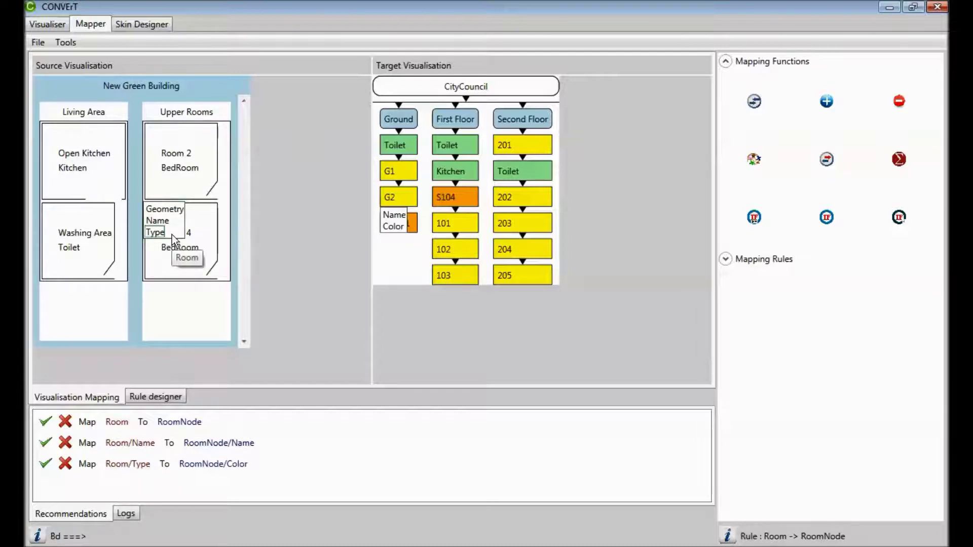
drag(160, 232, 396, 228)
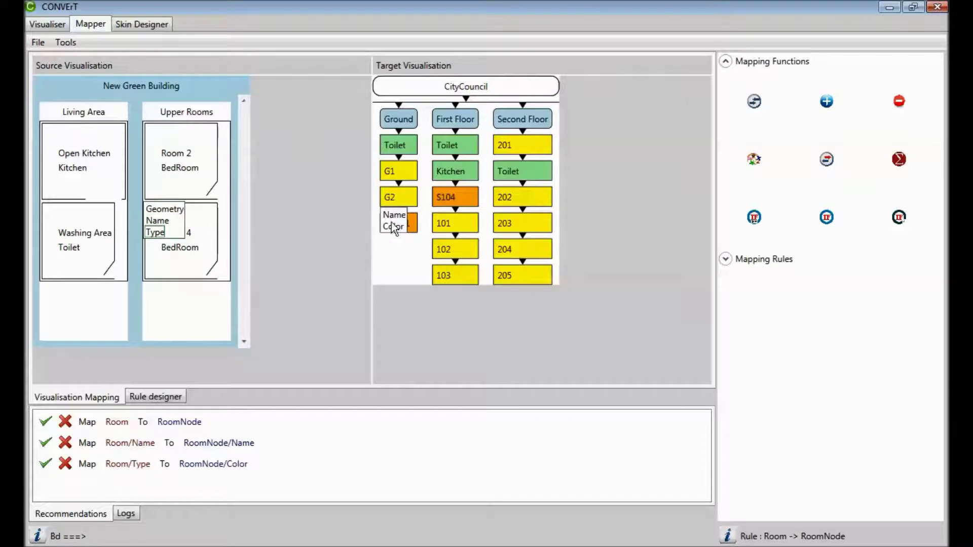
click(162, 222)
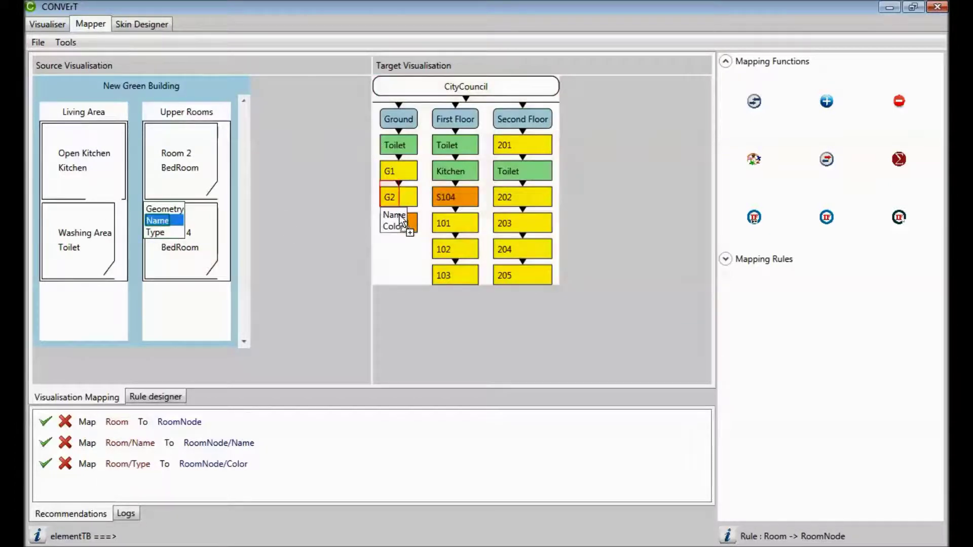
drag(161, 233, 389, 229)
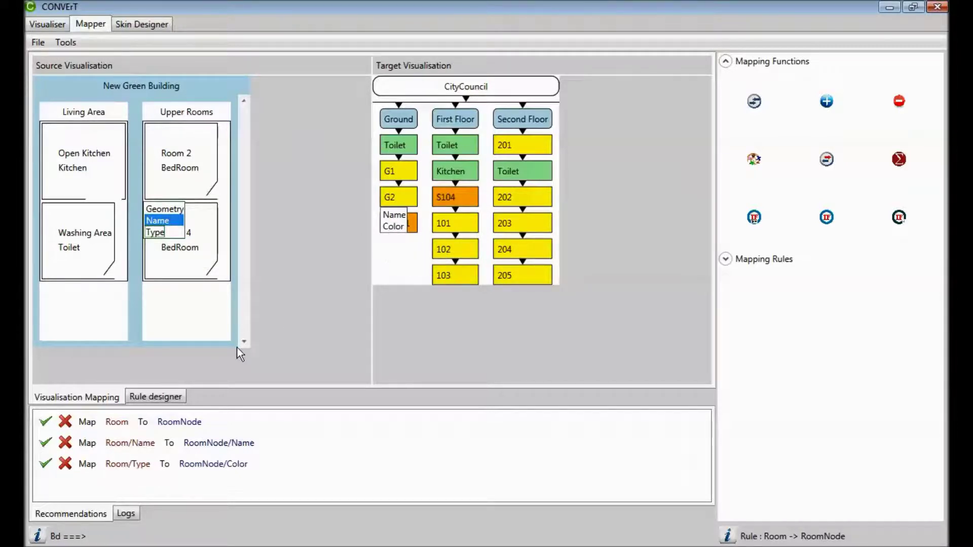
- Open the Room to RoomNode rule in the rule designer and show the fields of both elements
click(170, 396)
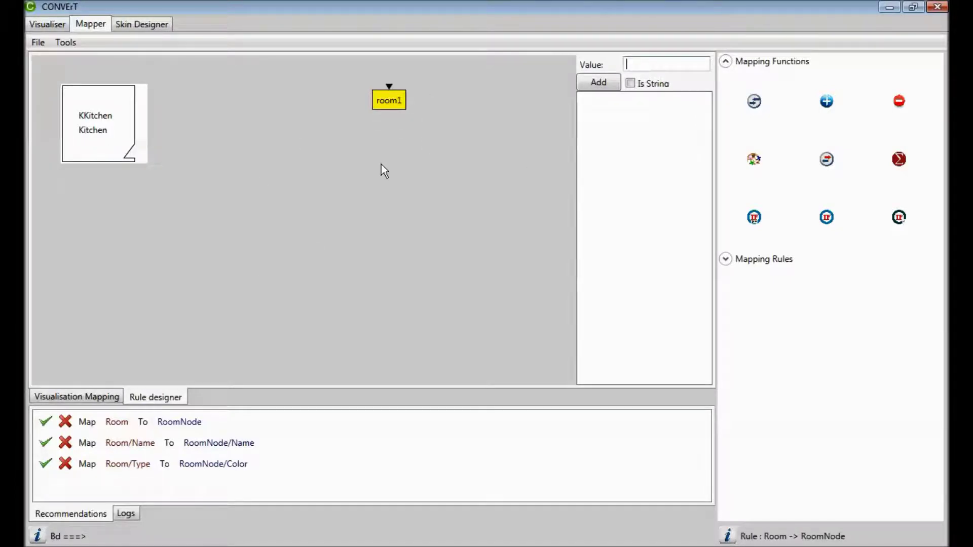
click(110, 147)
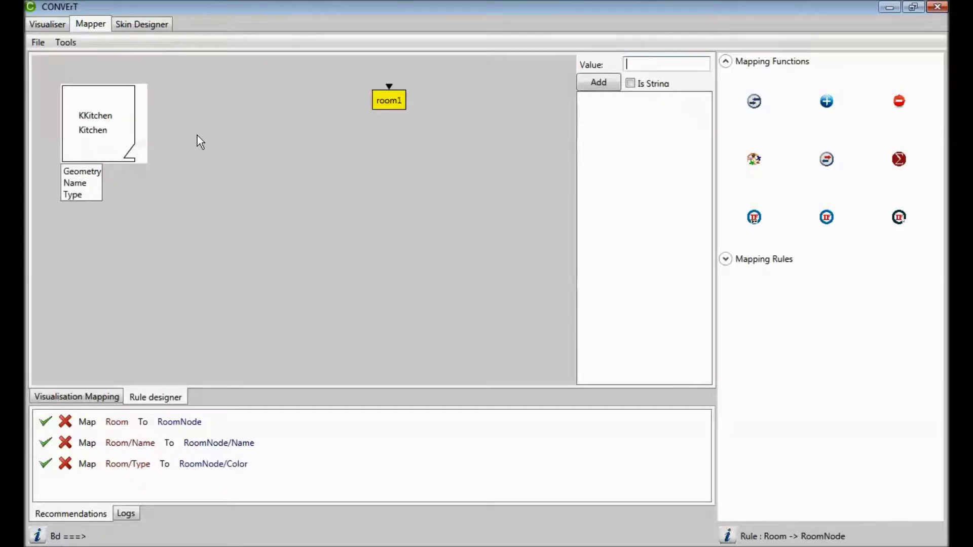
click(393, 102)
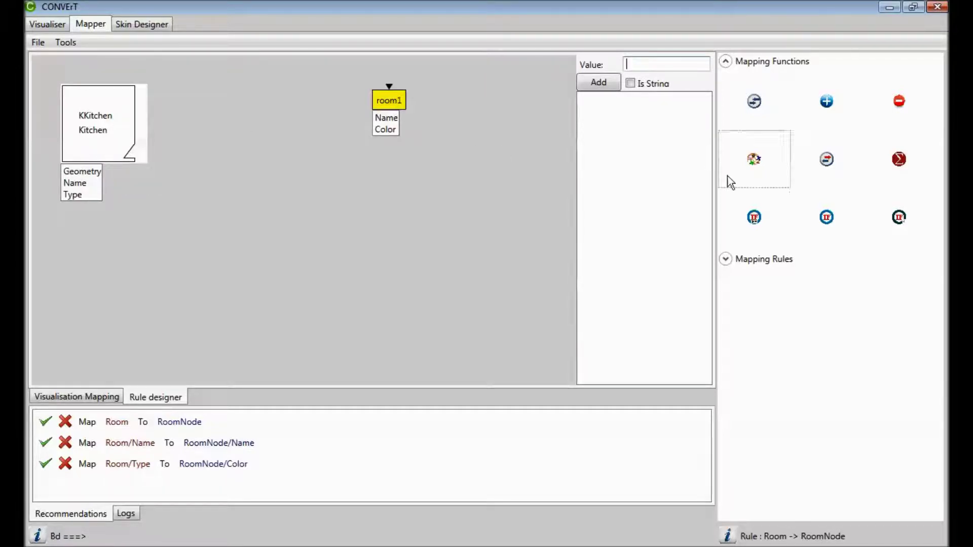
- Add an IF equality condition function between the room elements in the rule designer and show its arguments
drag(825, 219, 392, 201)
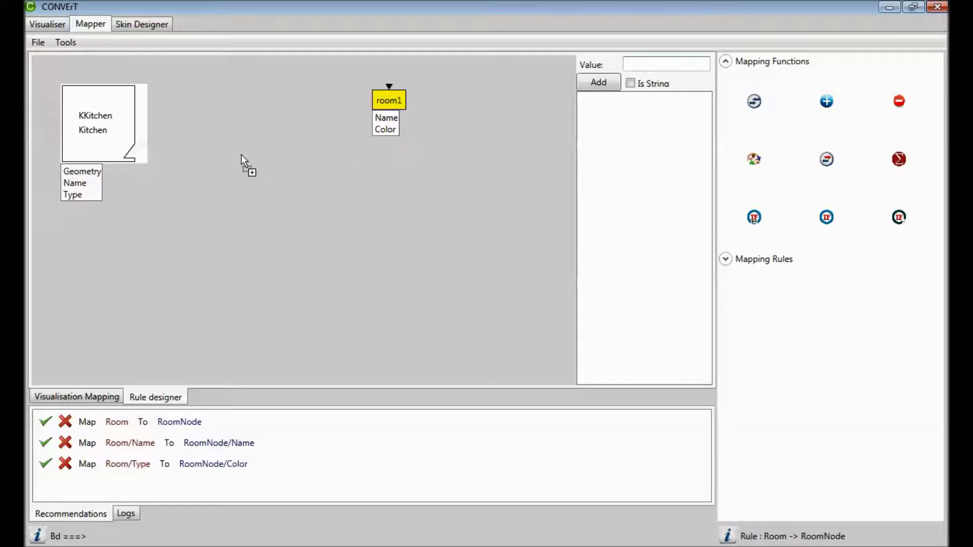
drag(248, 152, 238, 154)
click(231, 145)
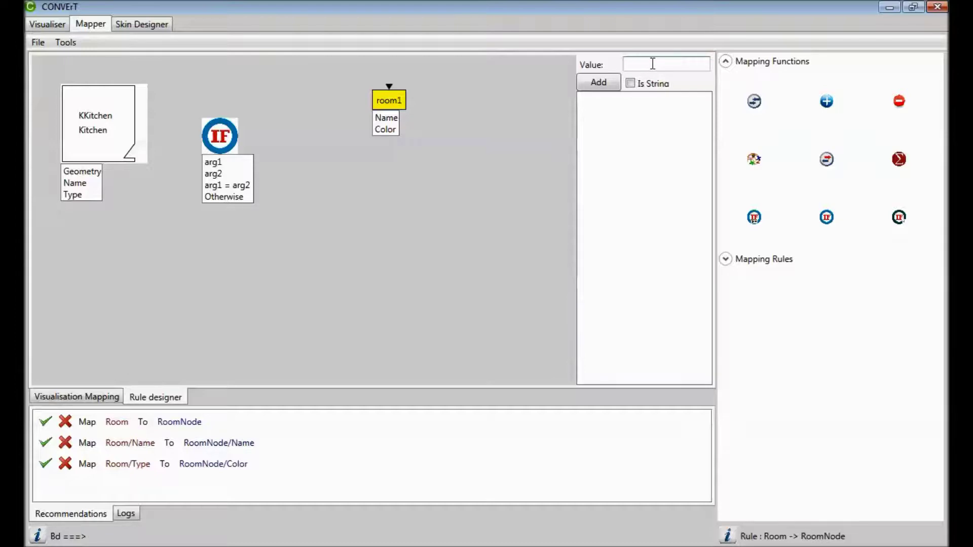
- Add the string value 'Kitchen' and the plain values Yellow and Green to the rule's value list
text(Kitchen)
click(630, 83)
click(594, 82)
click(656, 65)
text(Yellow)
click(603, 84)
text(Green)
click(597, 83)
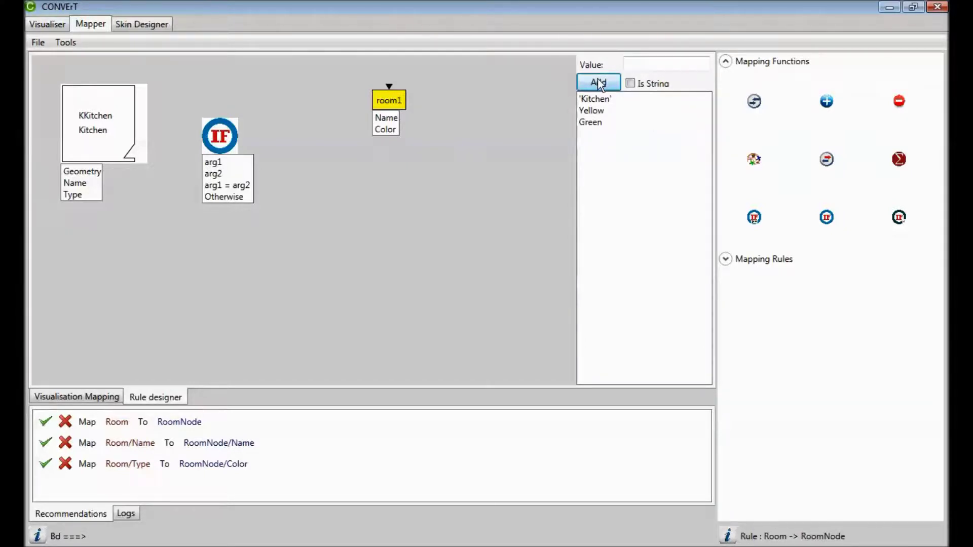
- Set the IF condition to compare the room's Type with 'Kitchen', returning Green when equal and Yellow otherwise
drag(80, 195, 199, 160)
click(76, 194)
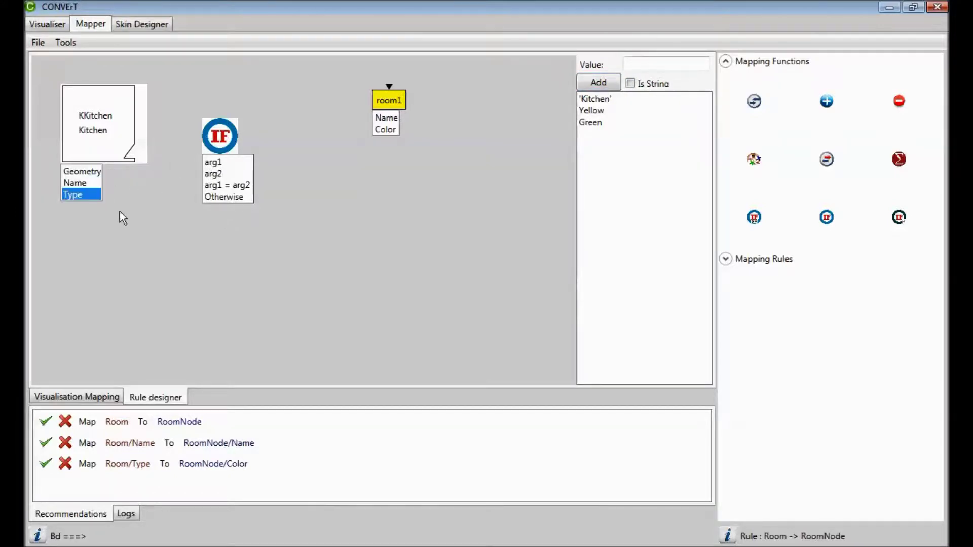
drag(74, 194, 215, 161)
drag(592, 102, 209, 174)
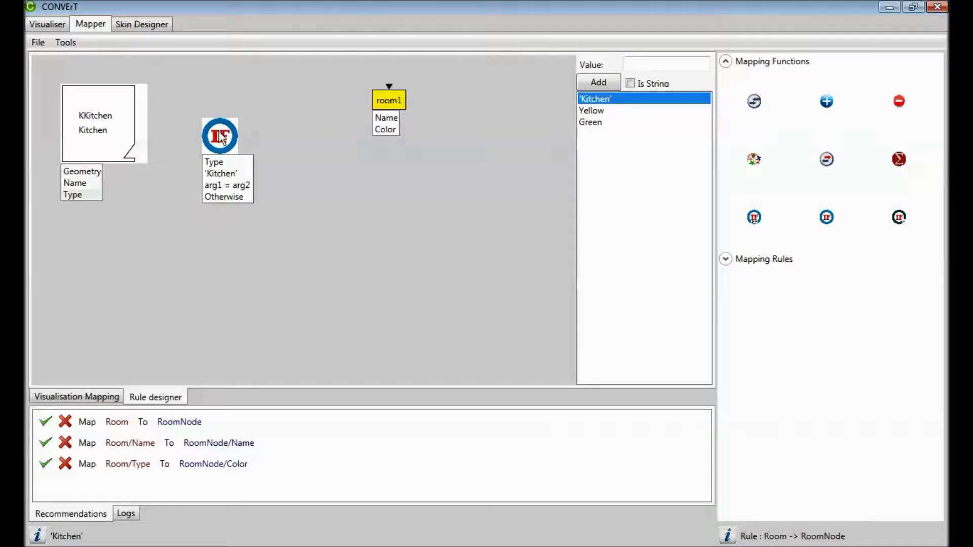
drag(590, 122, 230, 187)
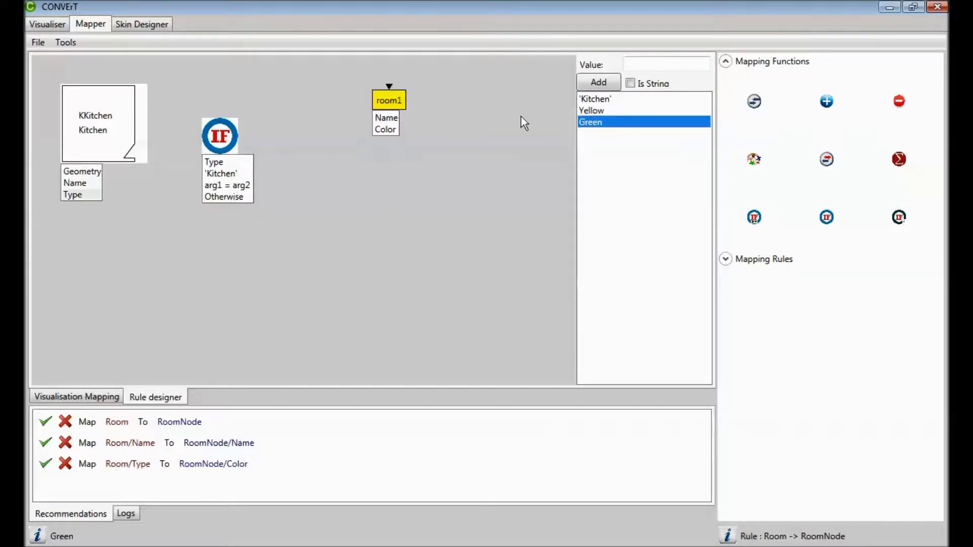
drag(597, 110, 421, 170)
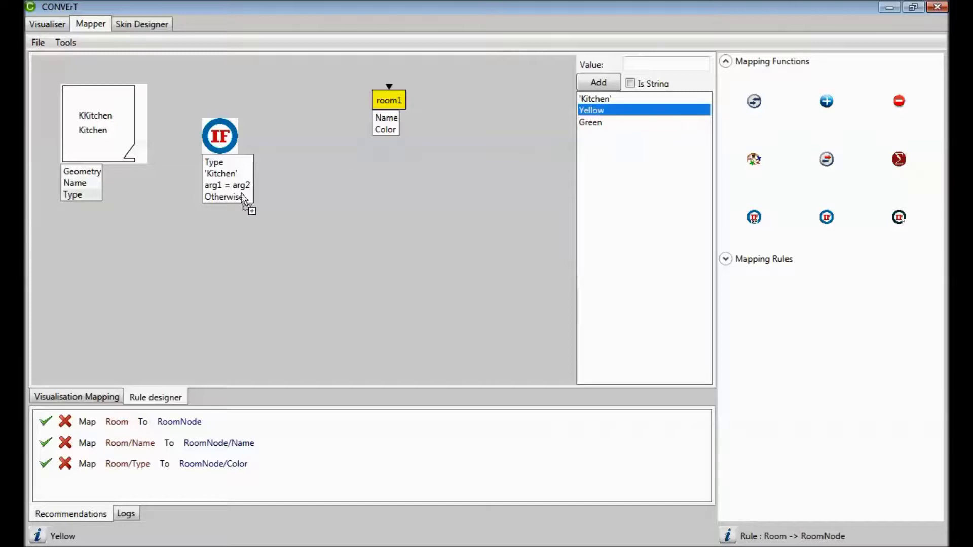
drag(233, 197, 233, 196)
- Link the IF condition's output to the room node's Color, save the mapping rule and show the saved rules
drag(336, 132, 381, 131)
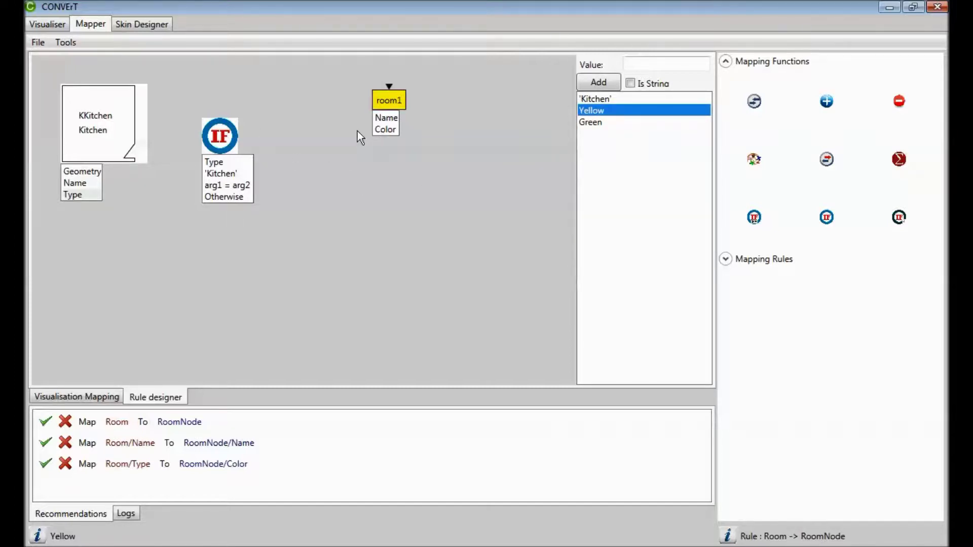
click(80, 42)
click(84, 59)
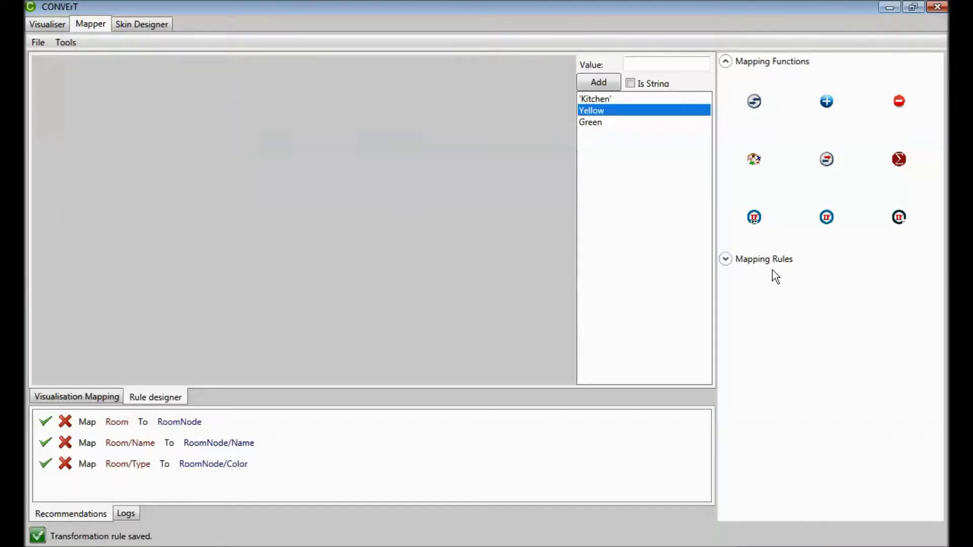
click(725, 260)
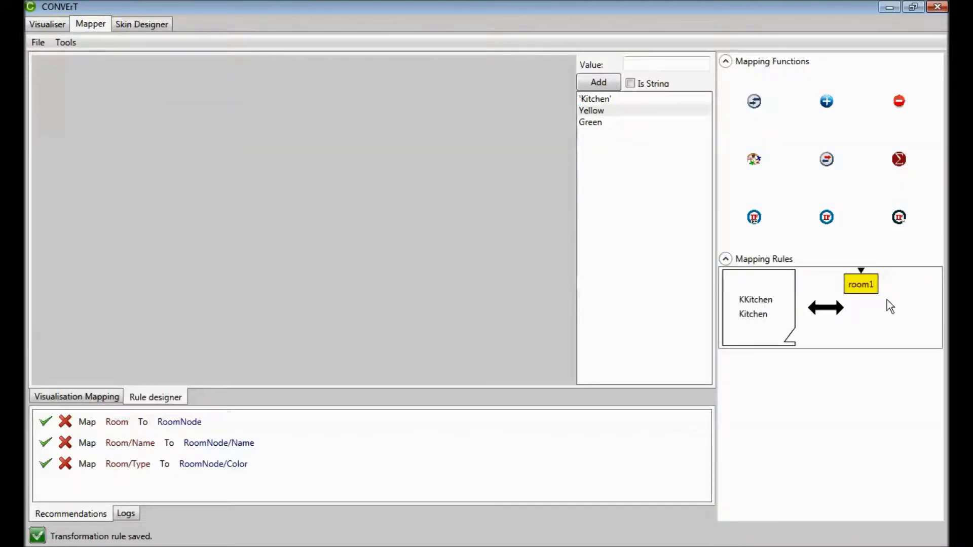
- Map the Upper Rooms floor plan to the Ground node, linking Name to Name and Rooms to Rooms, and save the rule
click(81, 397)
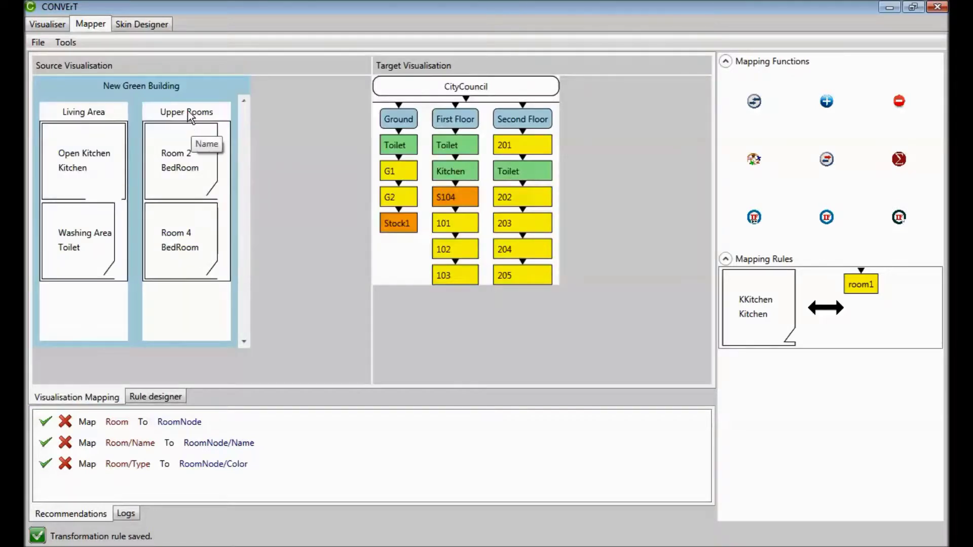
drag(189, 111, 394, 120)
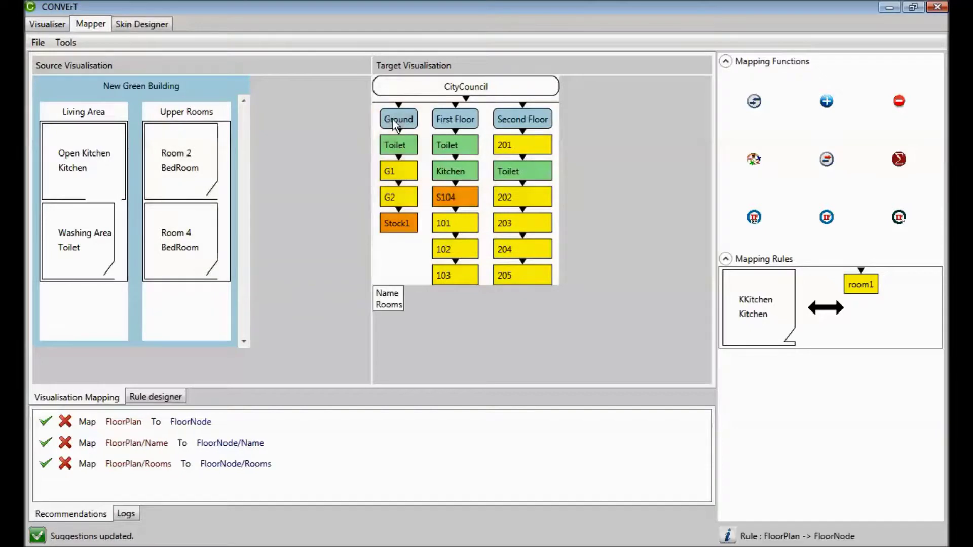
drag(150, 356, 389, 298)
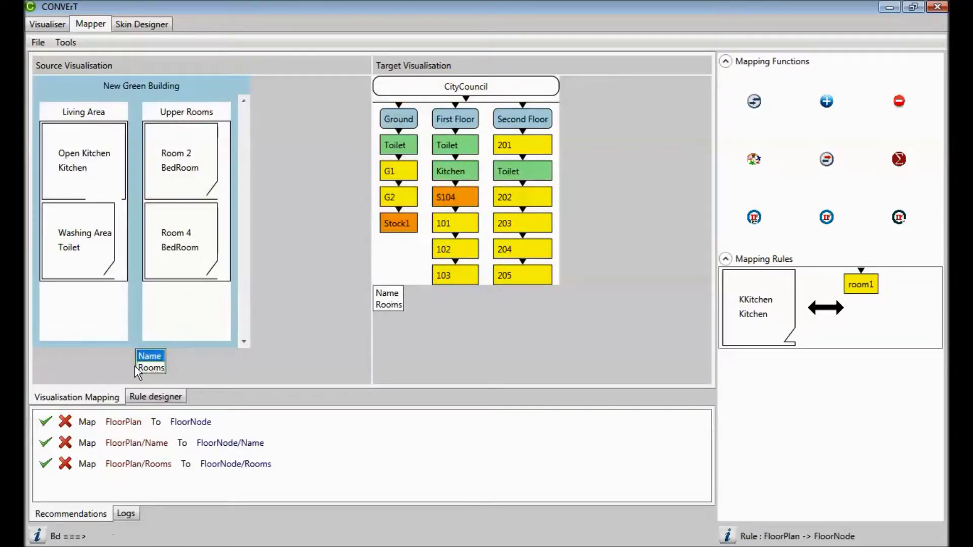
drag(151, 367, 390, 310)
click(66, 43)
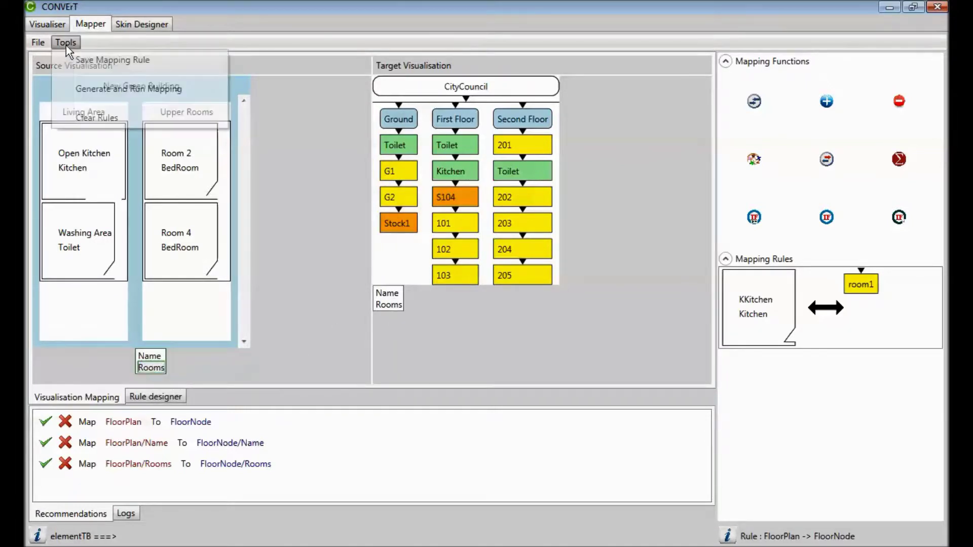
click(89, 61)
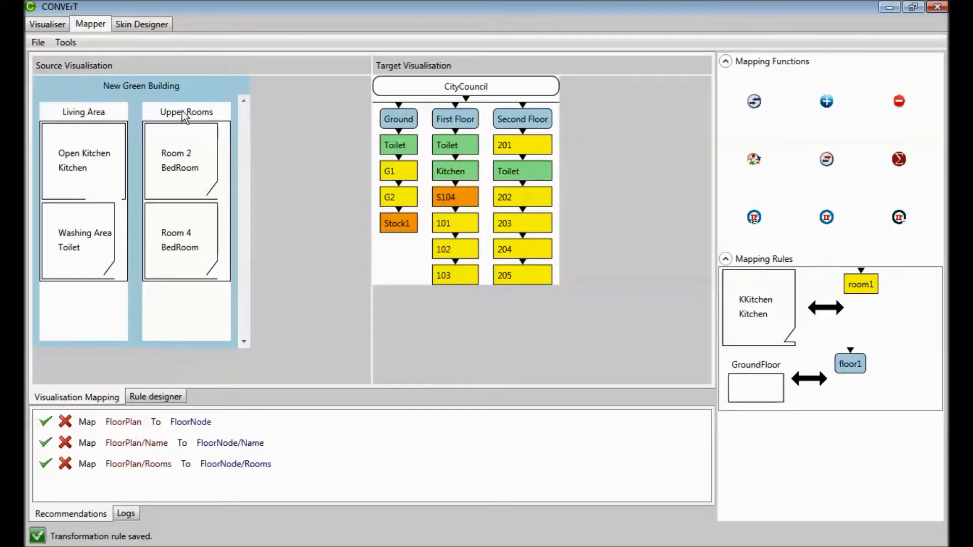
- Map the New Green Building to the CityCouncil node, linking Name to Name and FloorPlans to Floors, and save the rule
drag(174, 90, 405, 87)
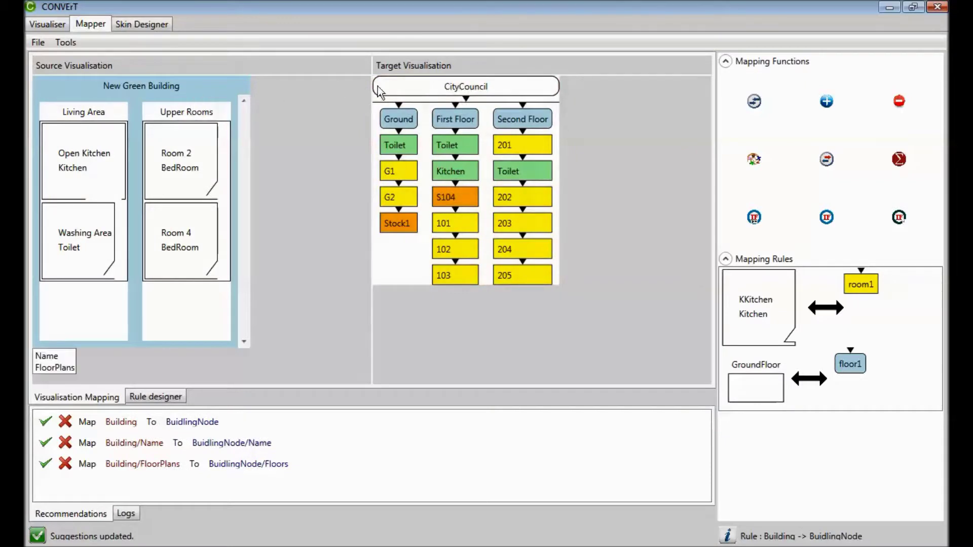
drag(47, 356, 395, 308)
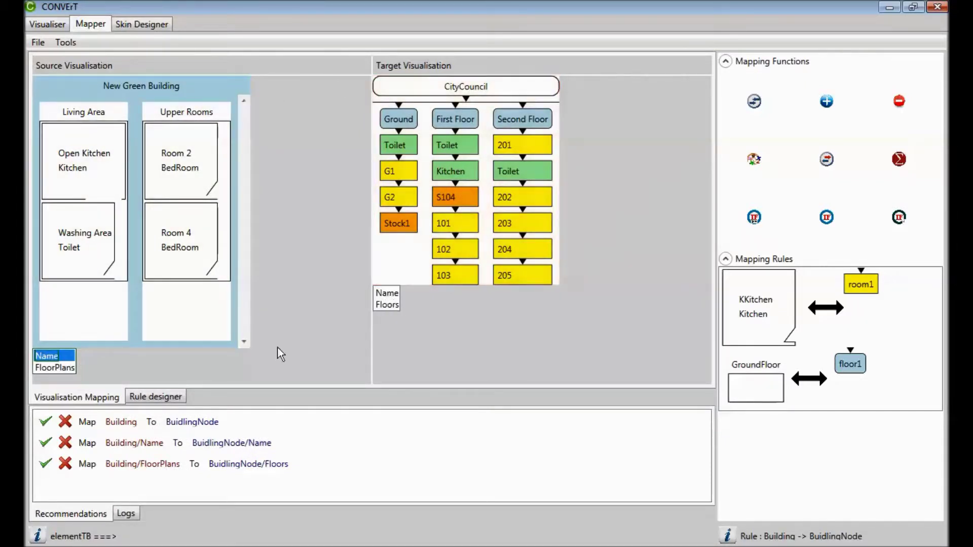
drag(58, 369, 395, 323)
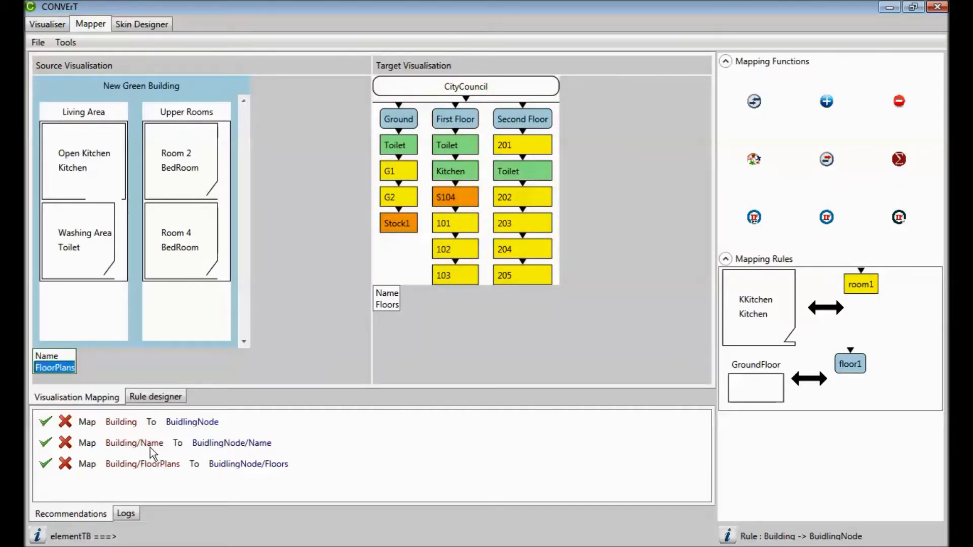
click(65, 42)
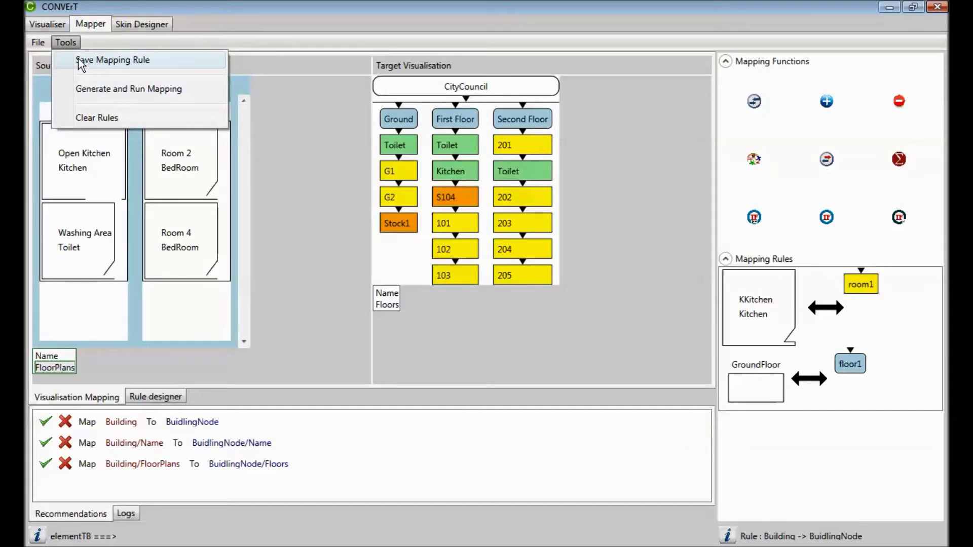
click(80, 63)
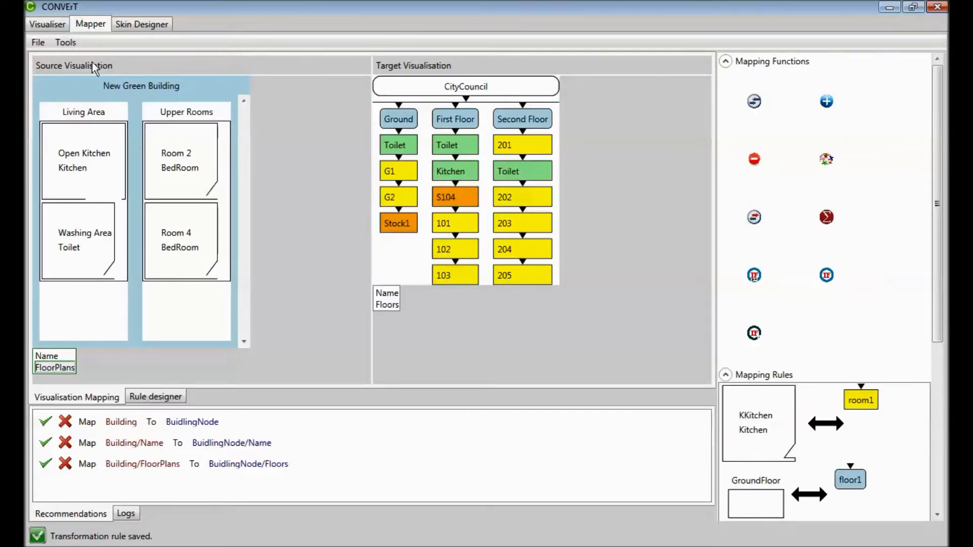
drag(938, 152, 942, 287)
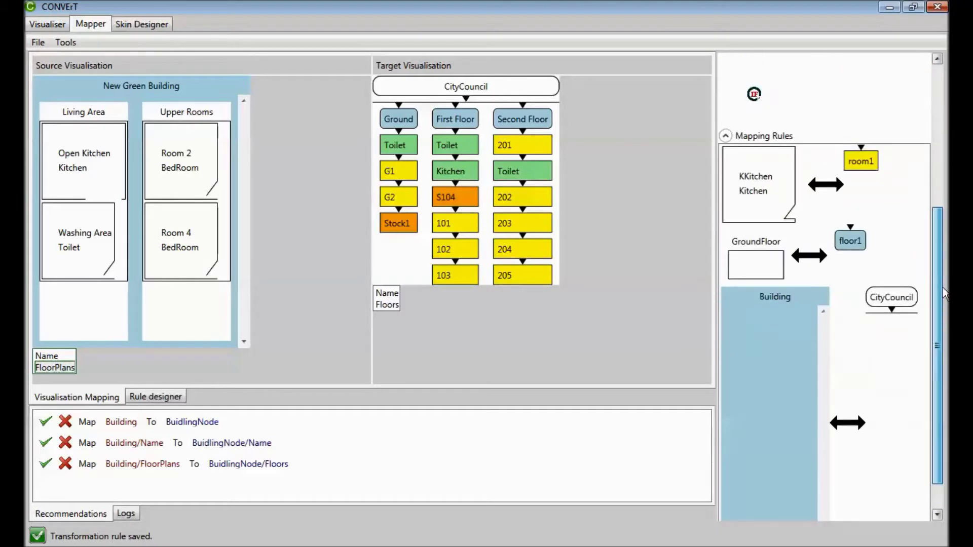
- Generate and run the mapping, saving the forward transformation as transform2 and the results as target
click(65, 42)
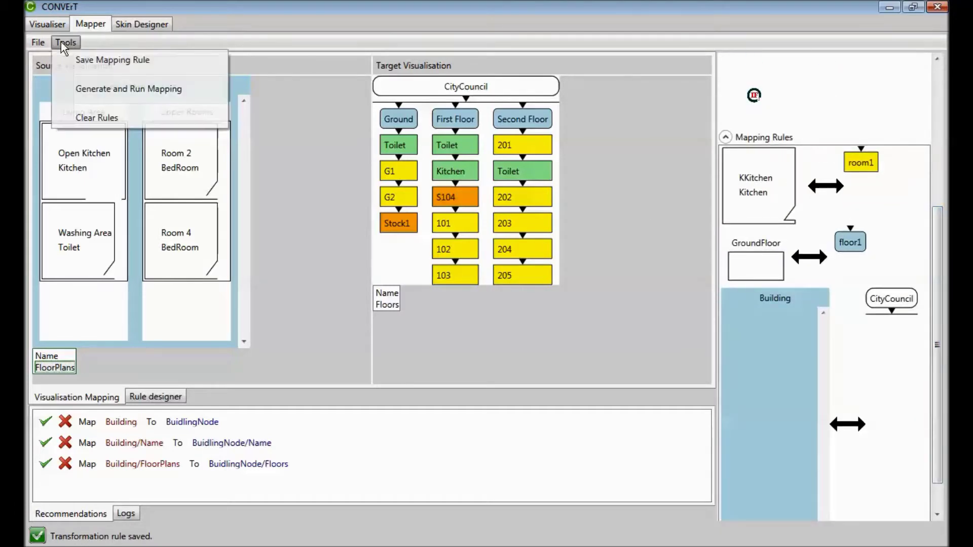
click(102, 87)
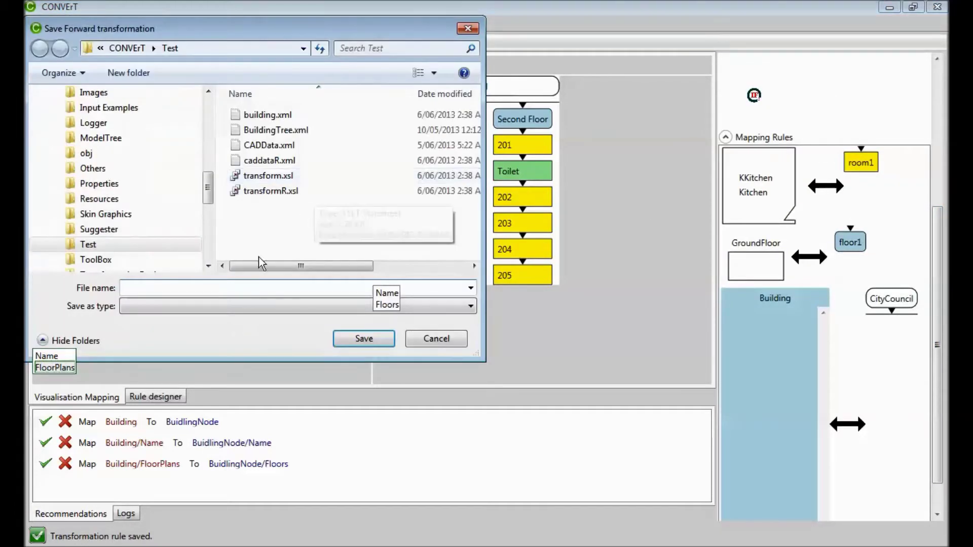
text(transf)
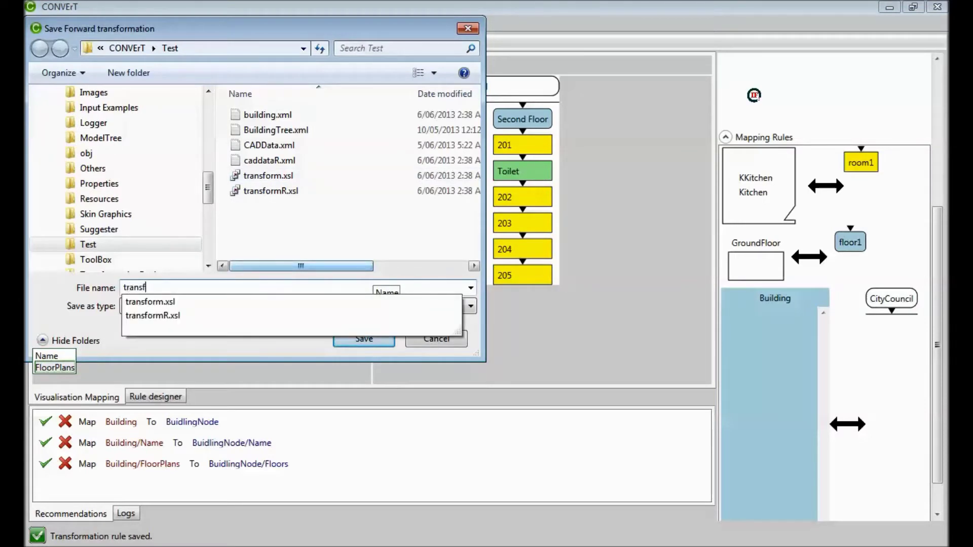
text(orm)
key(Escape)
text(2)
key(Return)
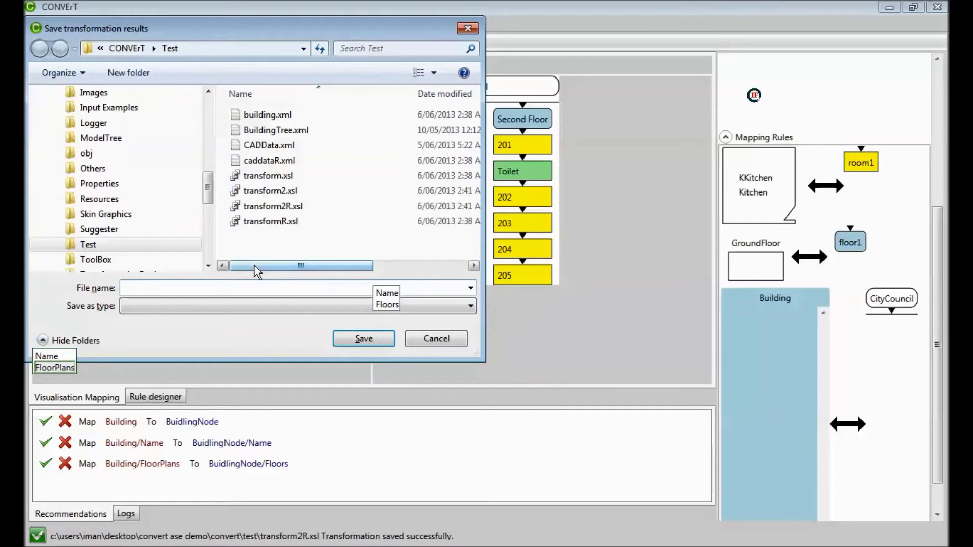
text(target)
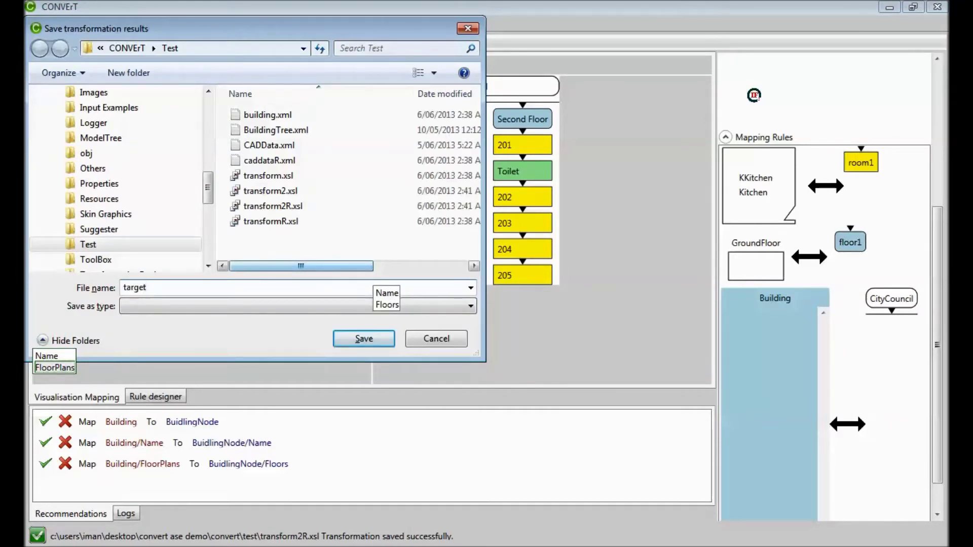
key(Return)
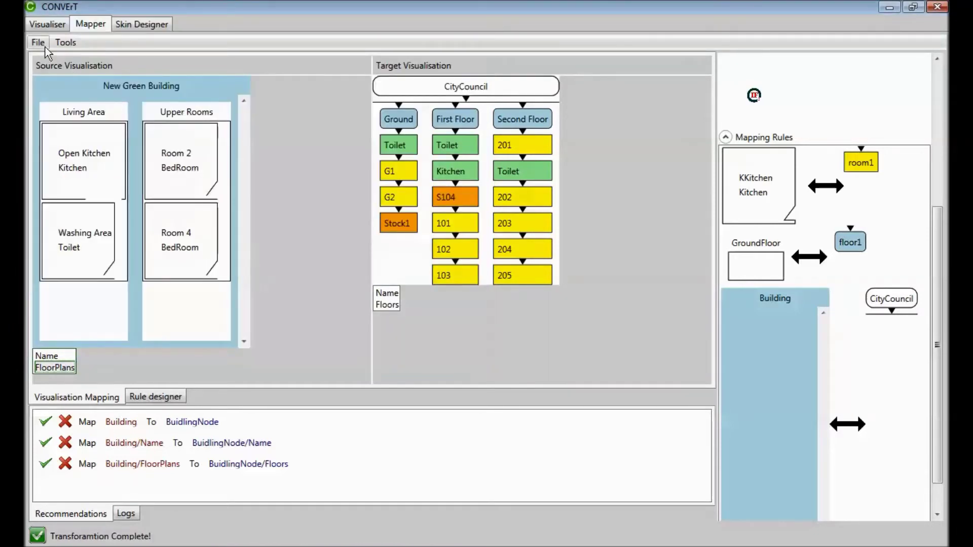
- Load target.xml as the target visualisation
click(38, 42)
click(54, 78)
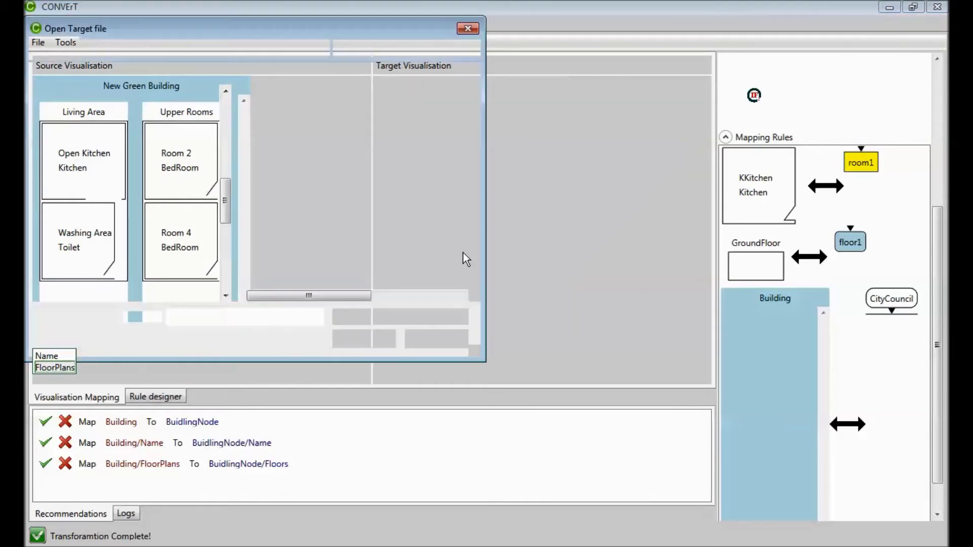
click(278, 176)
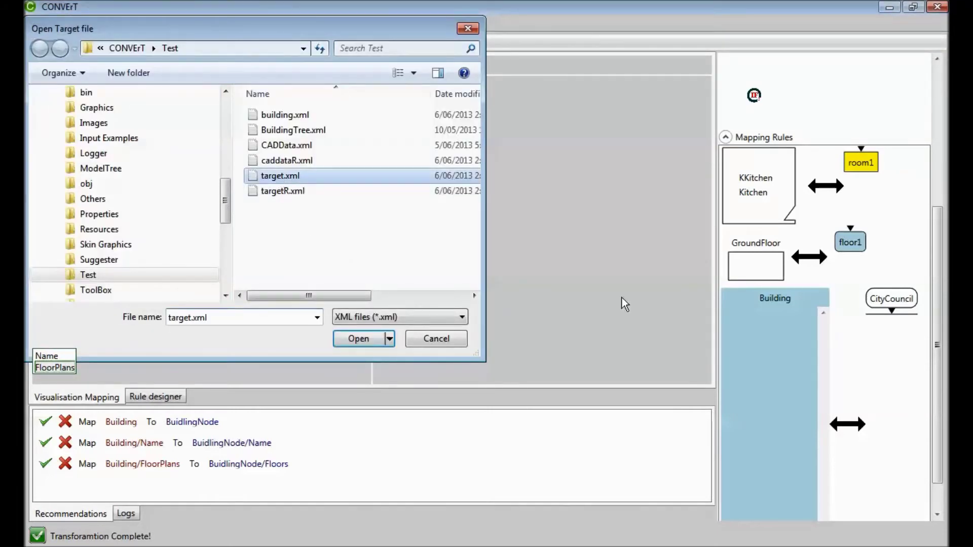
key(Return)
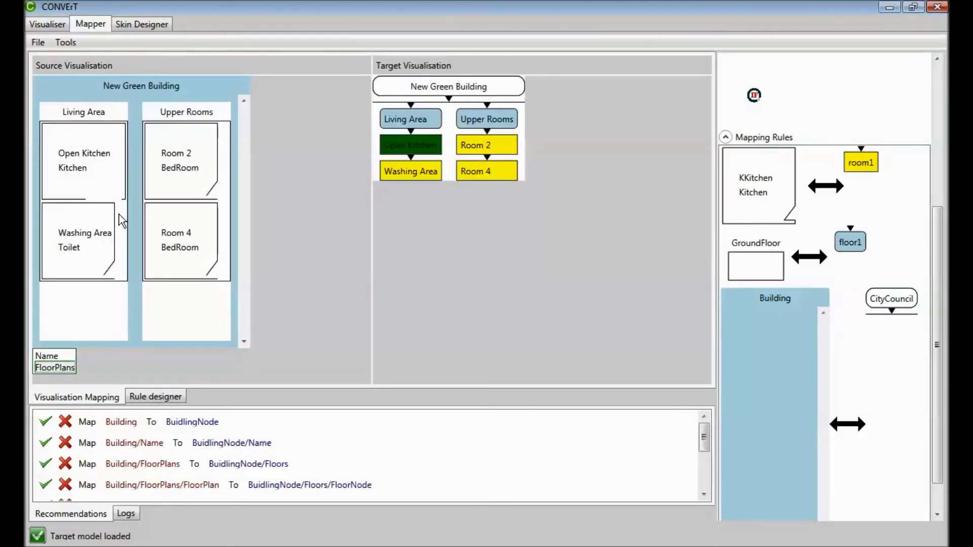